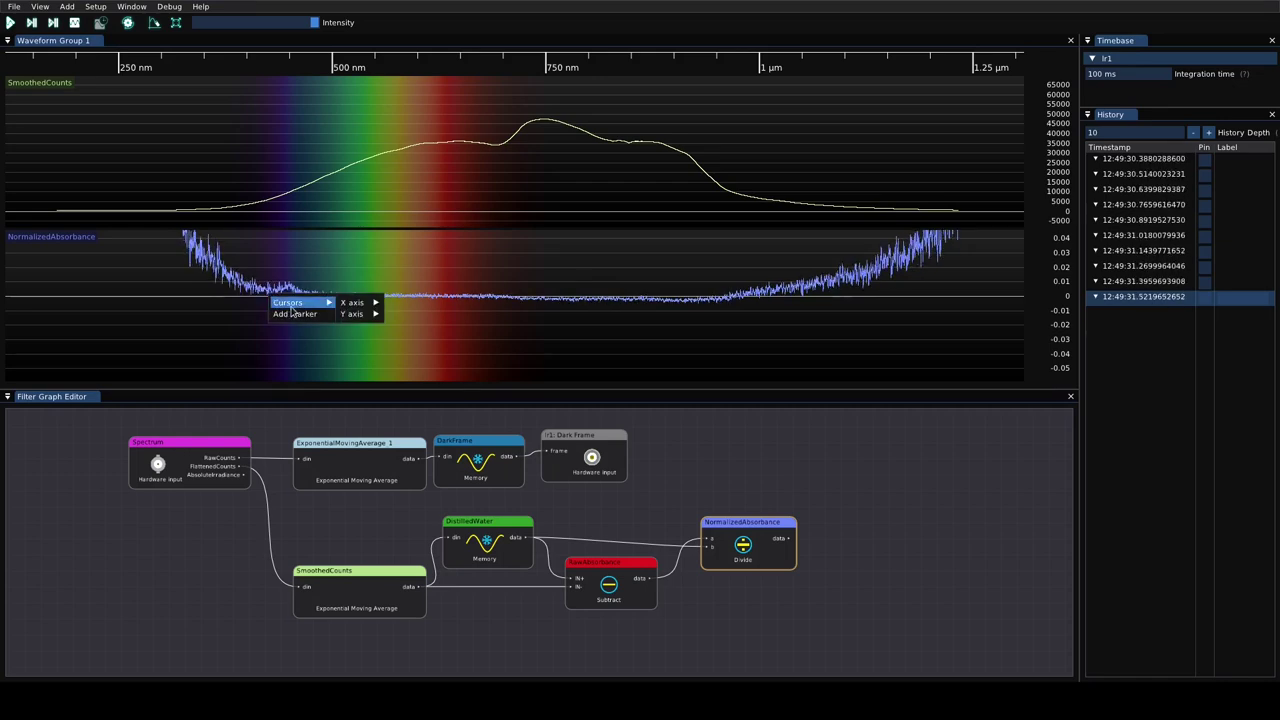
Step: Inspect the NormalizedAbsorbance trace at about 966 nm with a single X-axis cursor, moving its readout clear of the plots, and remove the cursor
left_click(400, 314)
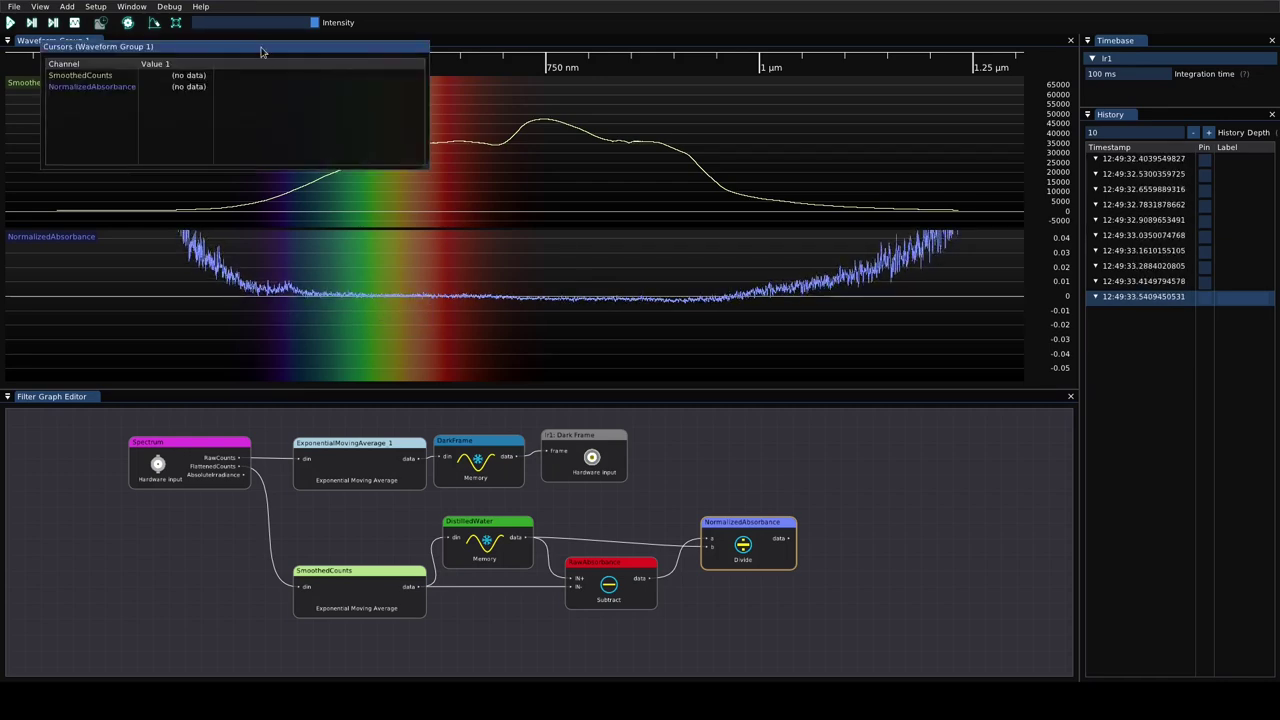
left_click_drag(260, 51, 292, 482)
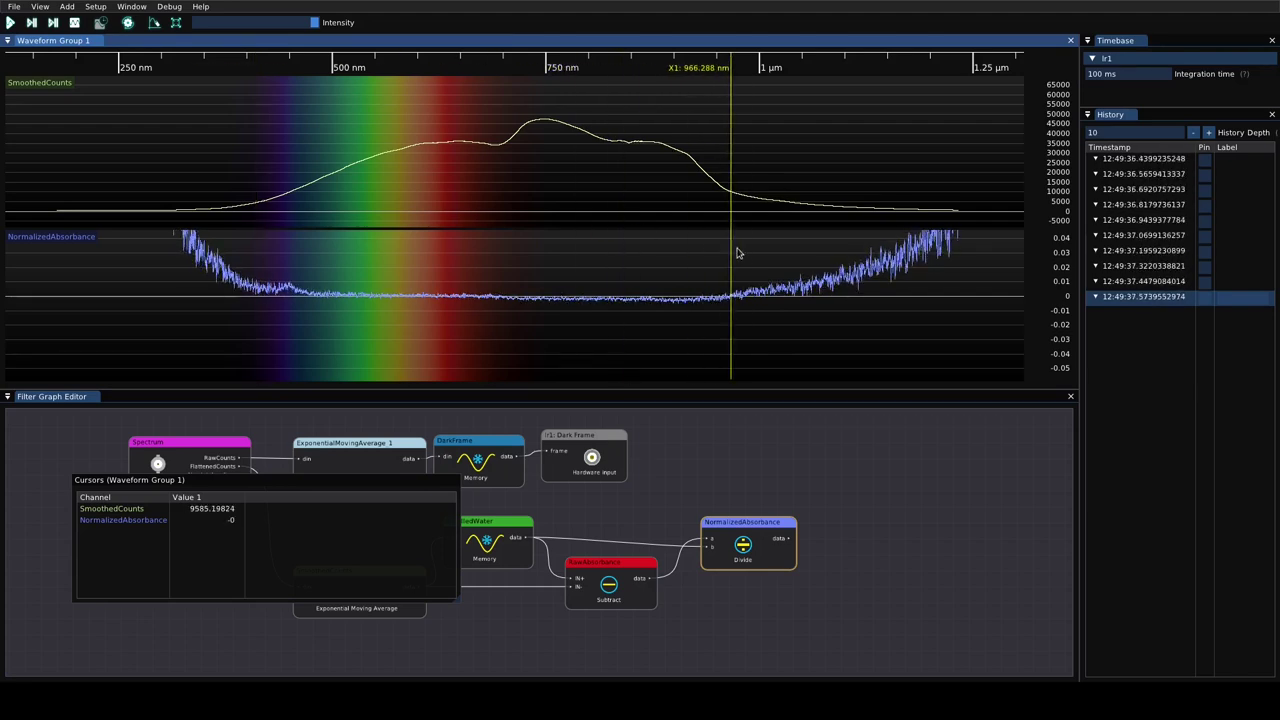
right_click(677, 265)
mouse_move(684, 271)
left_click(808, 269)
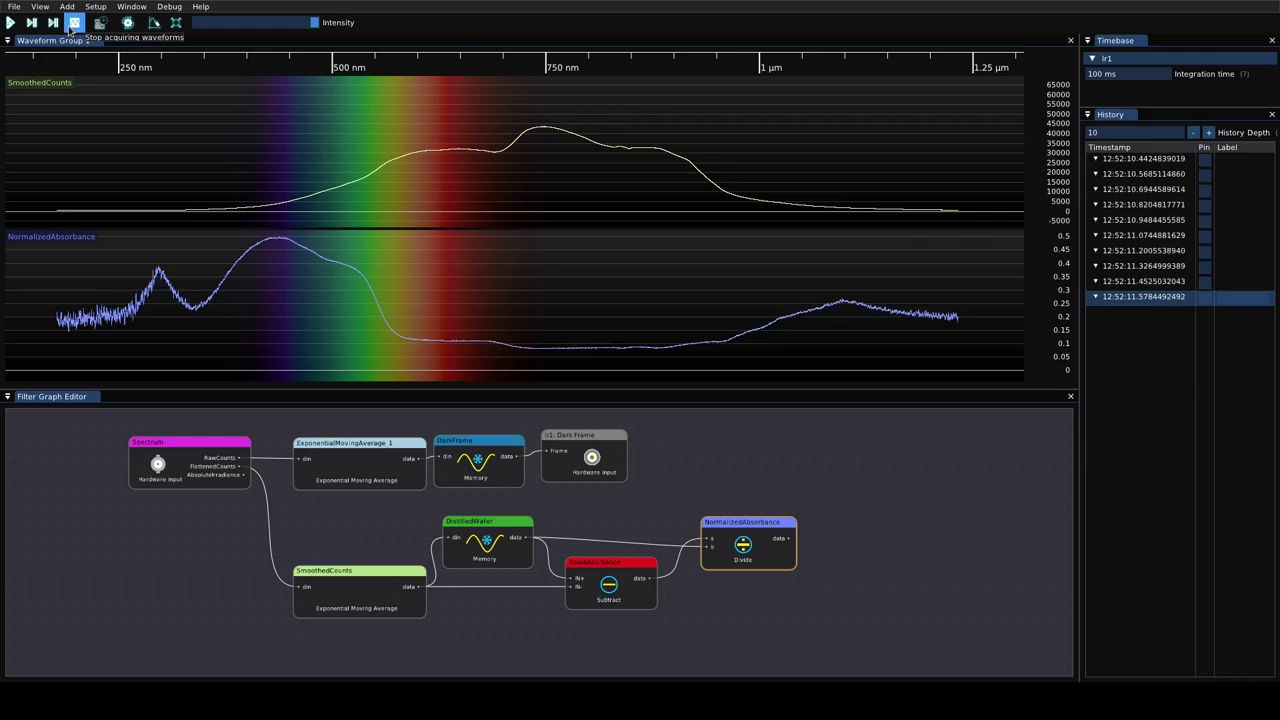
Step: Stop acquiring waveforms and add a Memory filter fed by the NormalizedAbsorbance output
left_click(71, 26)
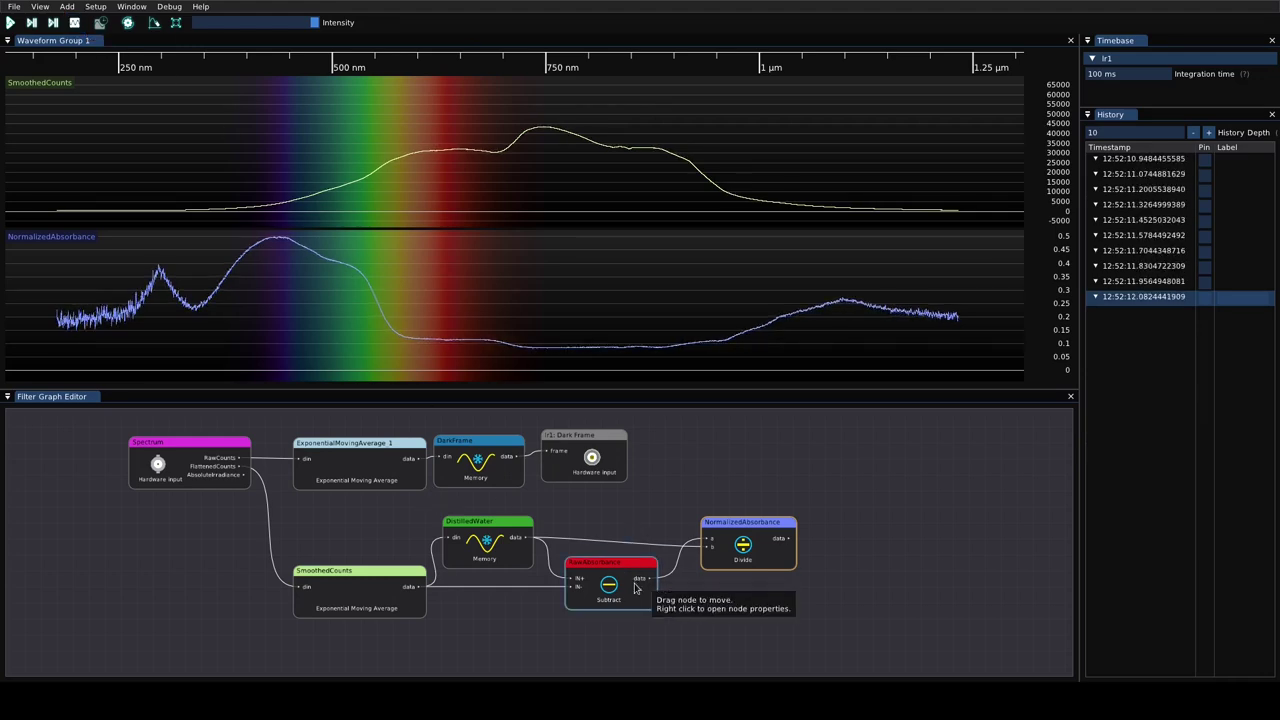
left_click_drag(792, 539, 848, 530)
mouse_move(901, 584)
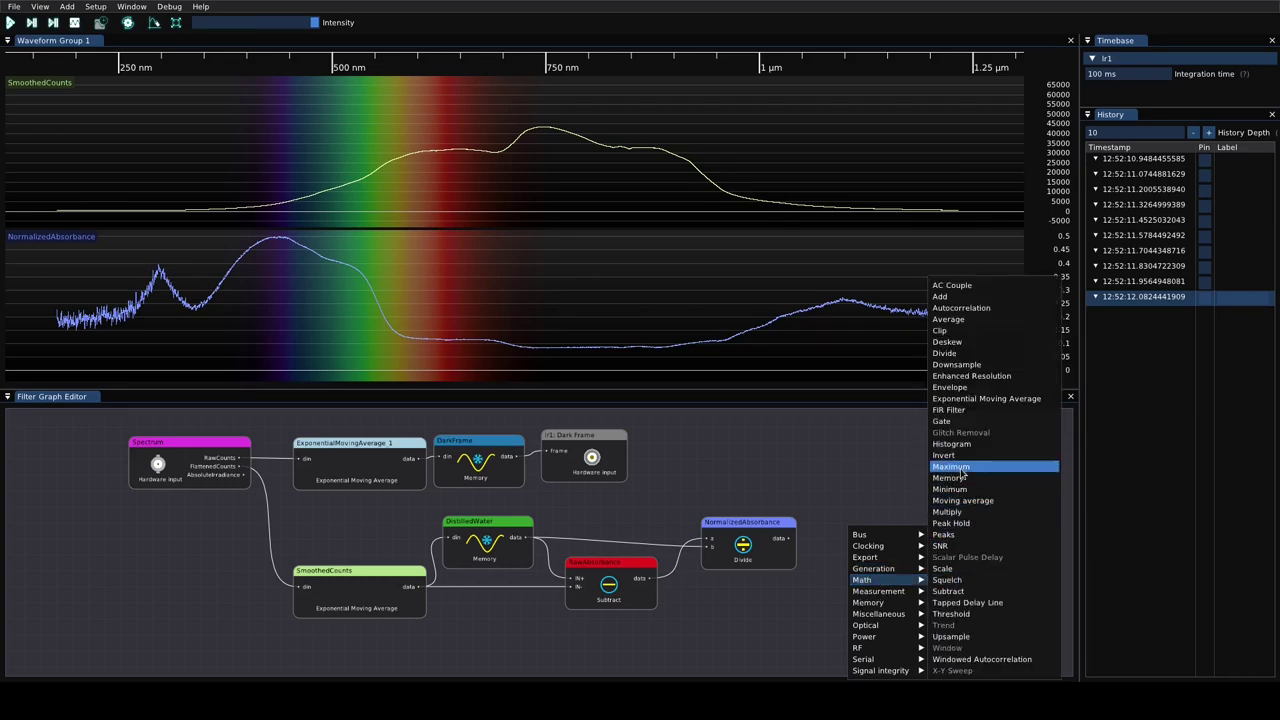
left_click(962, 478)
Step: Arrange the new Memory node above and to the right of NormalizedAbsorbance and nickname it Orange ramune
left_click_drag(980, 497, 845, 482)
left_click_drag(782, 531, 766, 524)
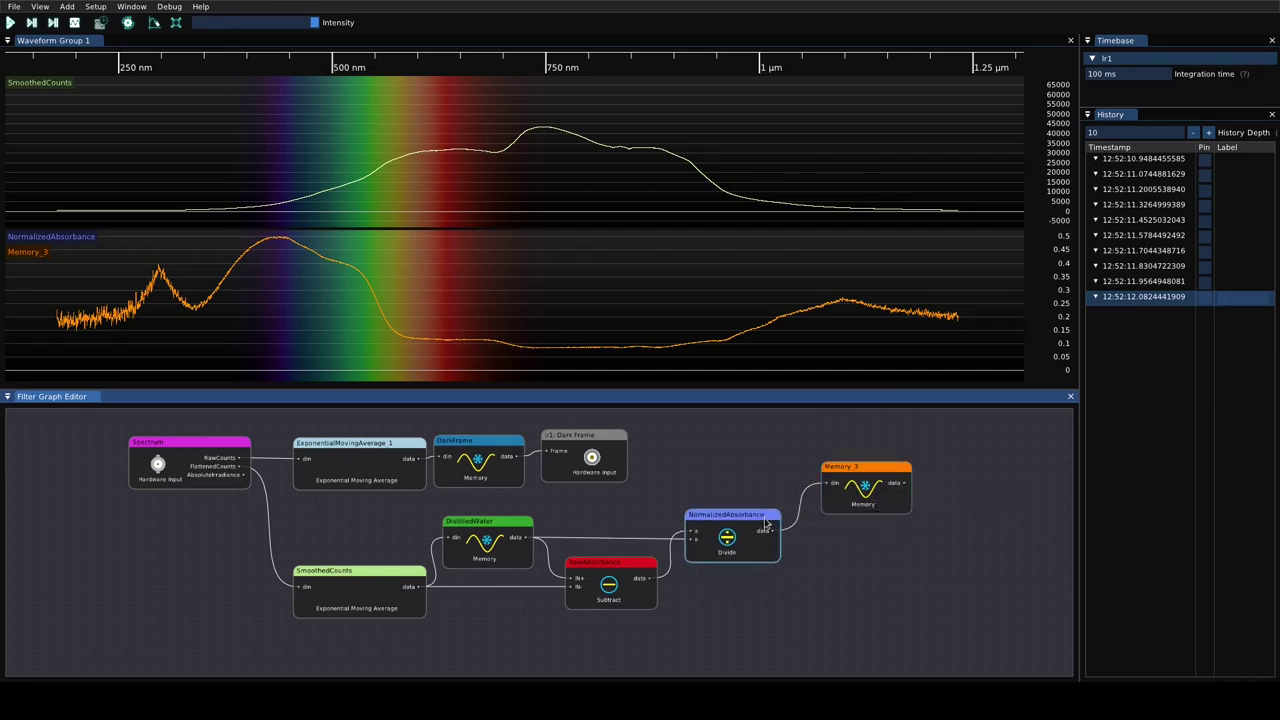
right_click(862, 473)
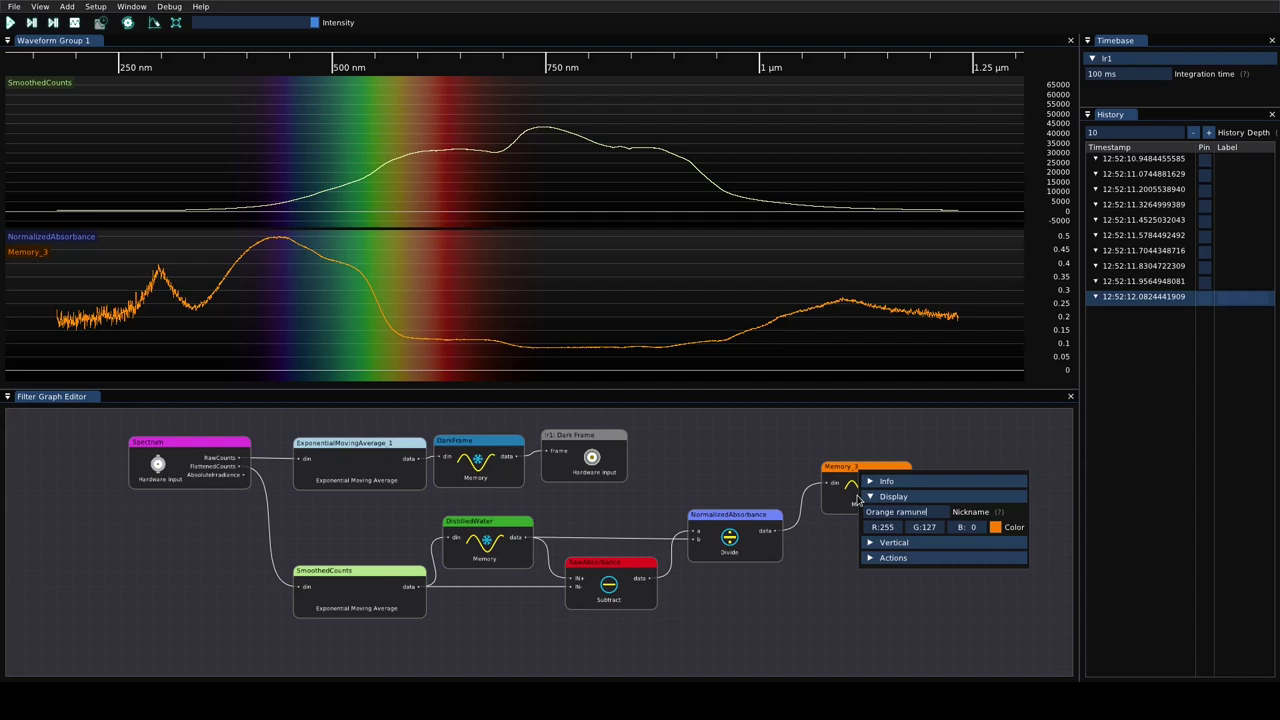
left_click(830, 443)
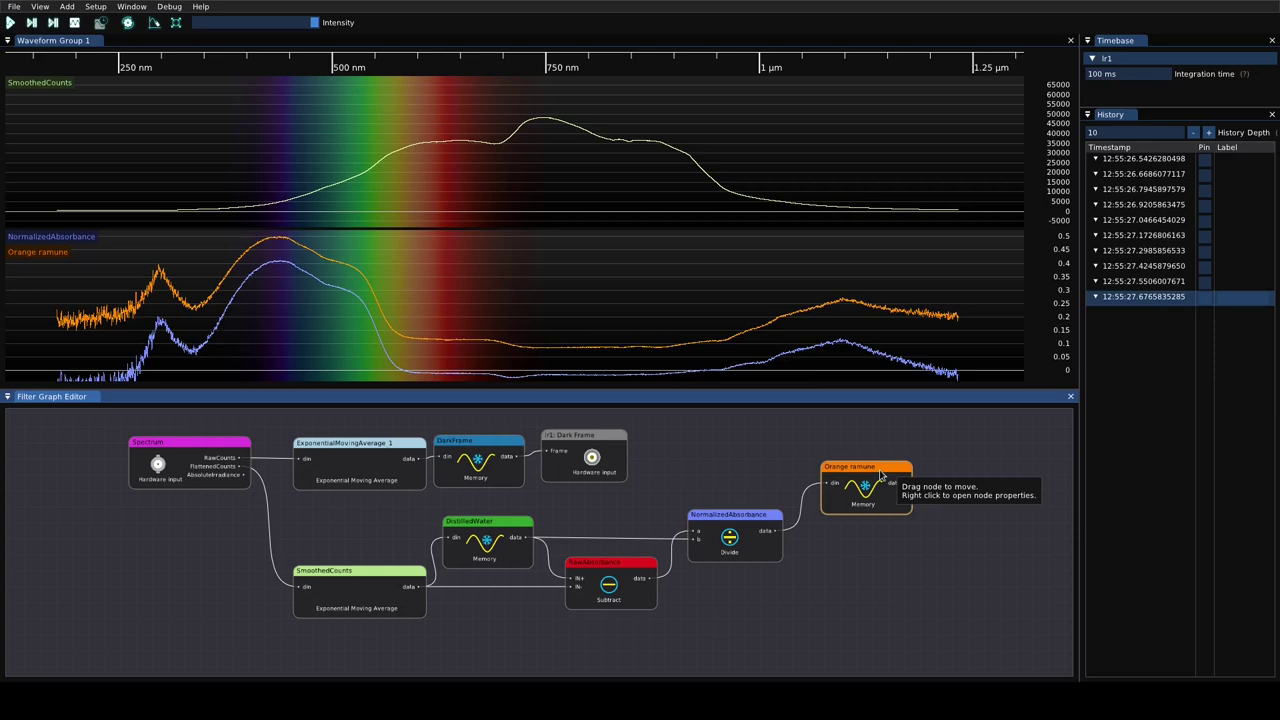
Step: Update the Orange ramune memory with the current NormalizedAbsorbance waveform
right_click(880, 476)
left_click(914, 558)
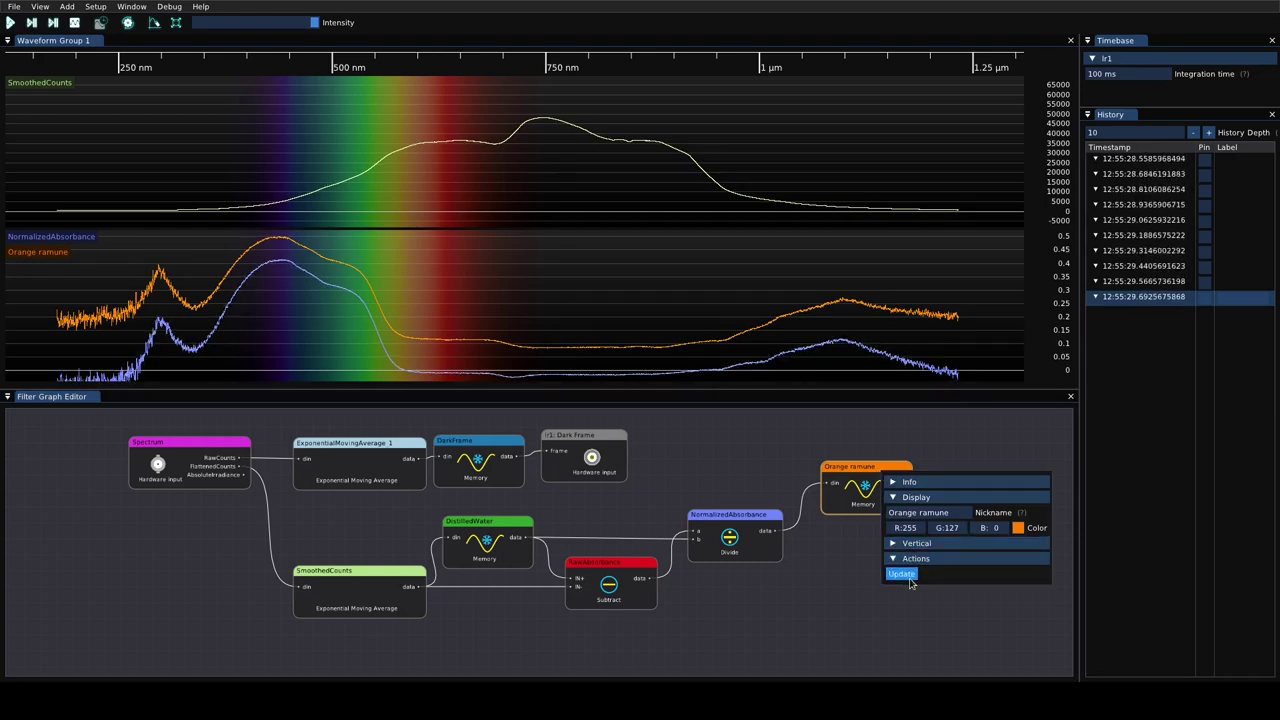
left_click(902, 574)
left_click(830, 567)
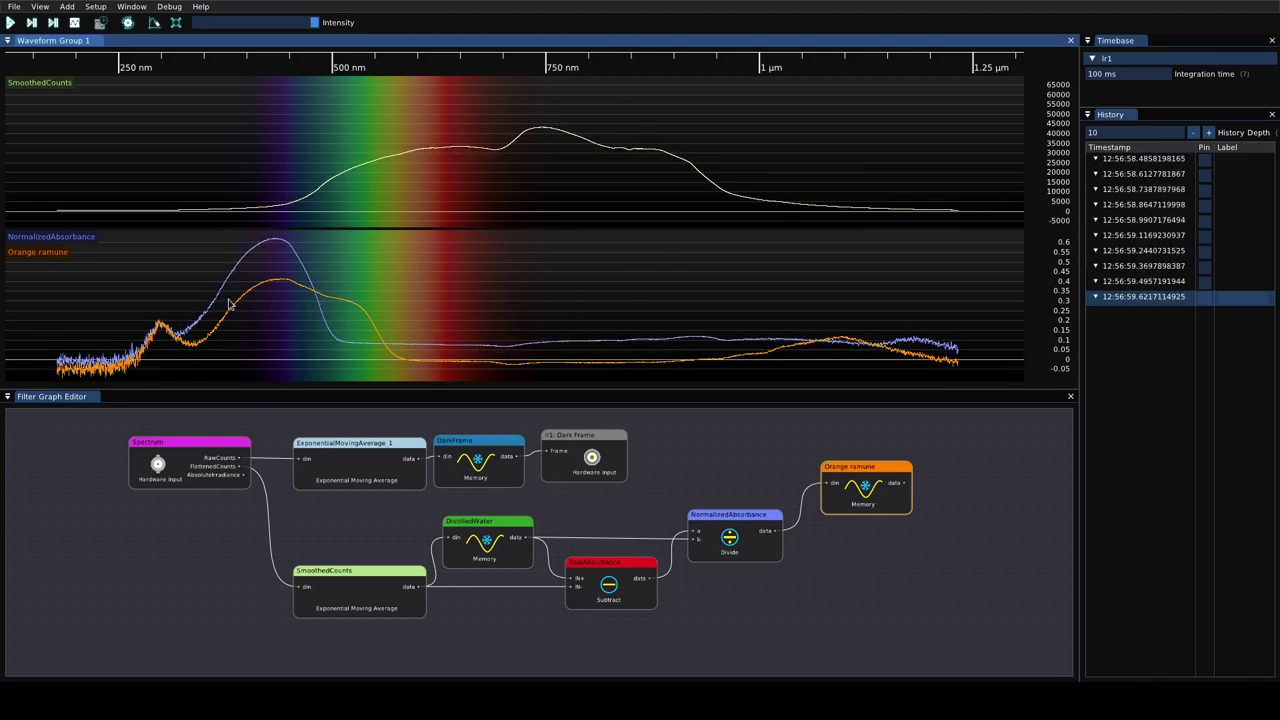
Step: Compare the NormalizedAbsorbance and Orange ramune traces with dual X-axis cursors spanning about 485 nm to 567 nm
right_click(333, 318)
mouse_move(438, 326)
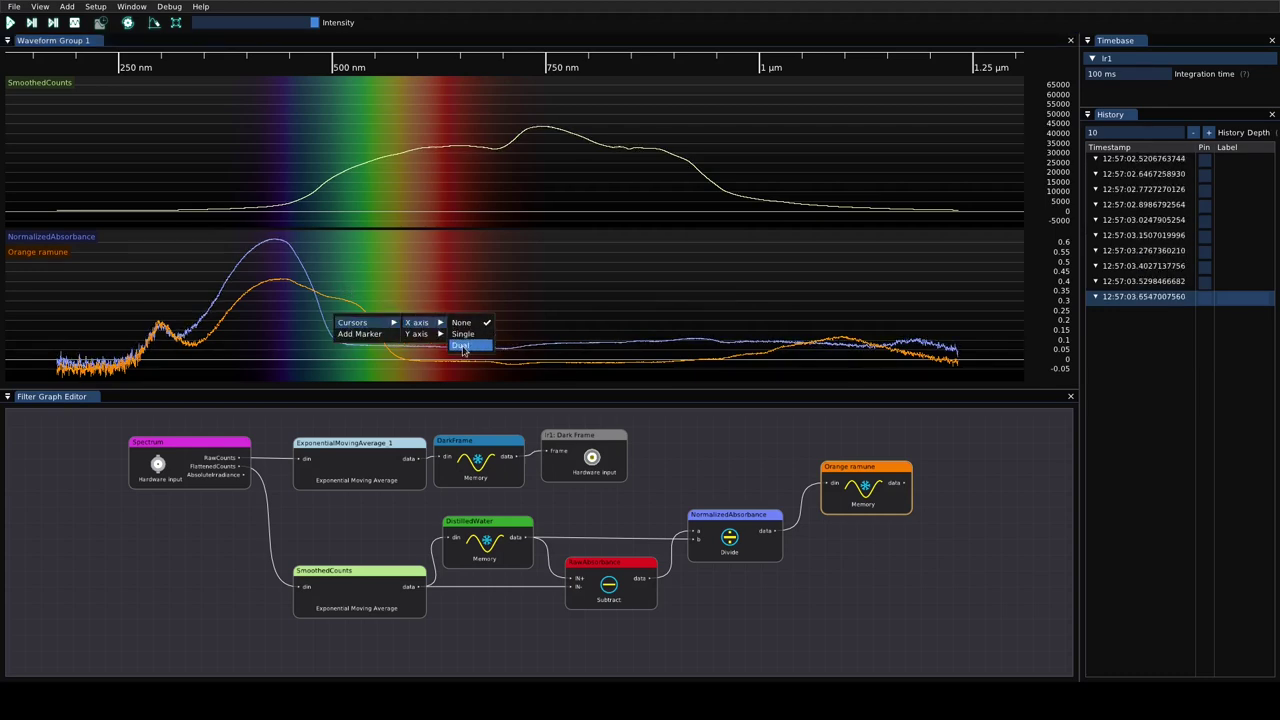
left_click(461, 346)
left_click_drag(323, 313, 390, 330)
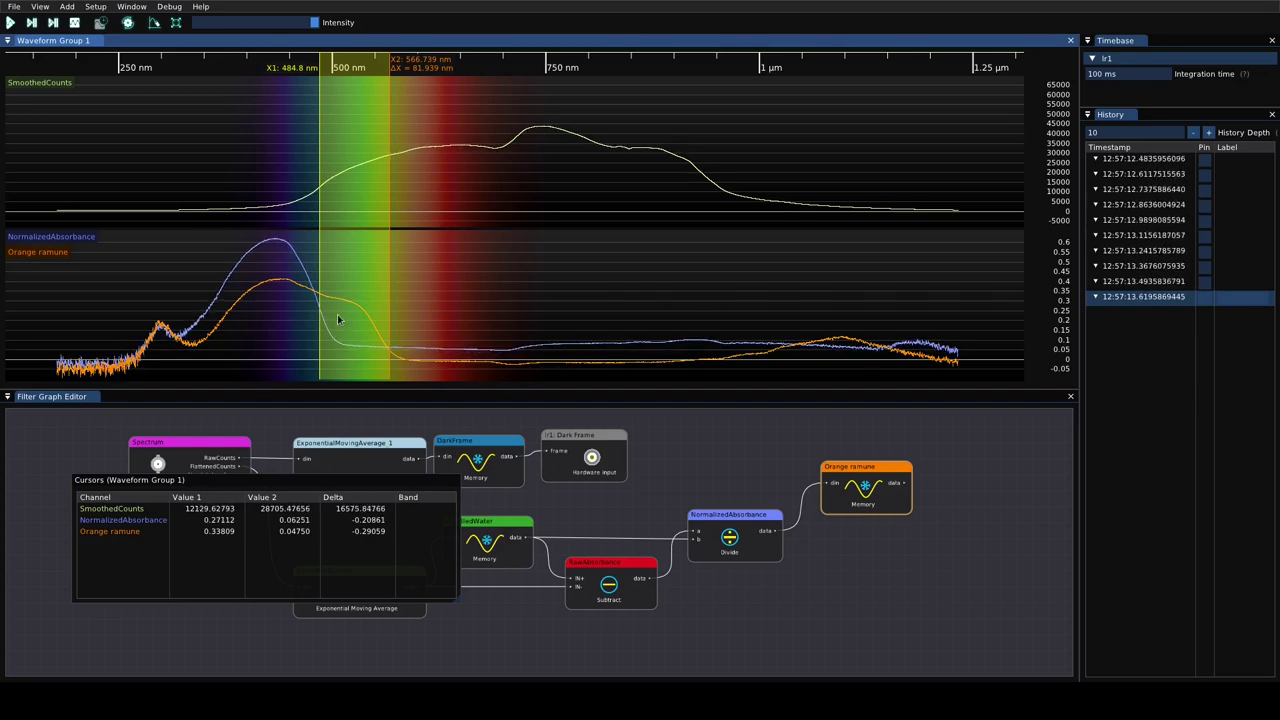
Step: Remove the dual X-axis cursors from the waveform plots
right_click(413, 287)
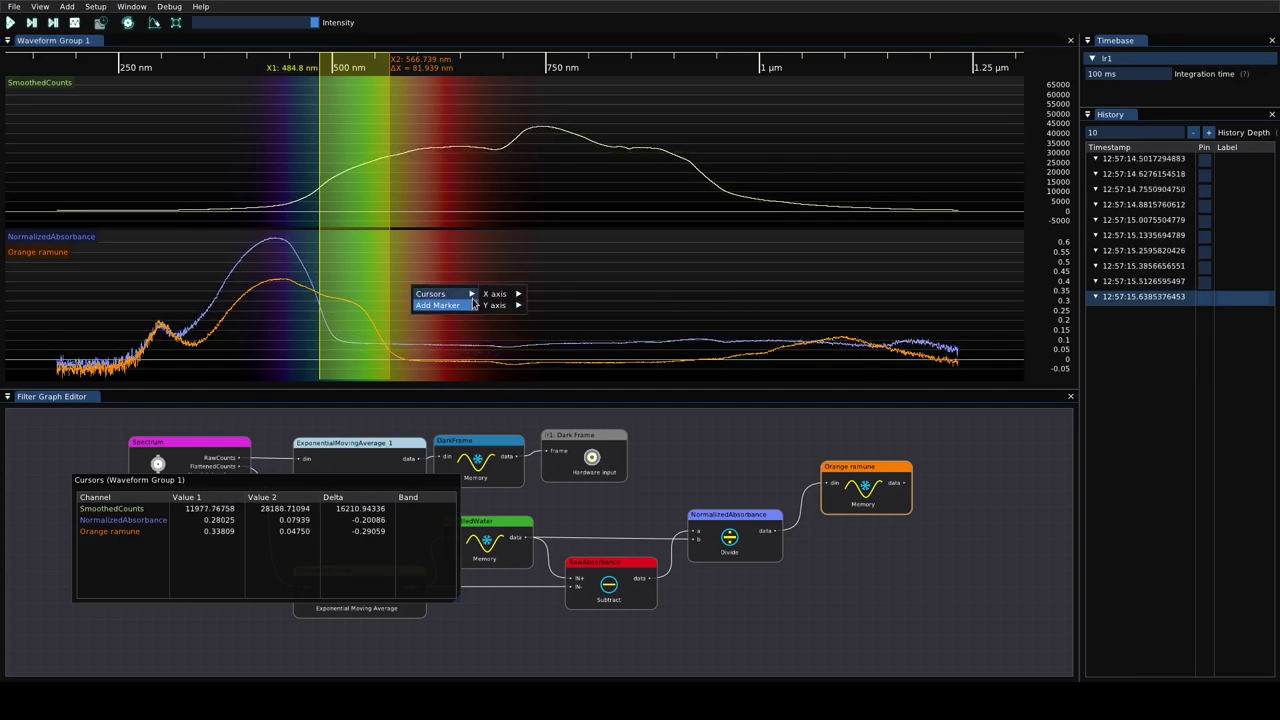
mouse_move(432, 293)
mouse_move(496, 293)
left_click(538, 293)
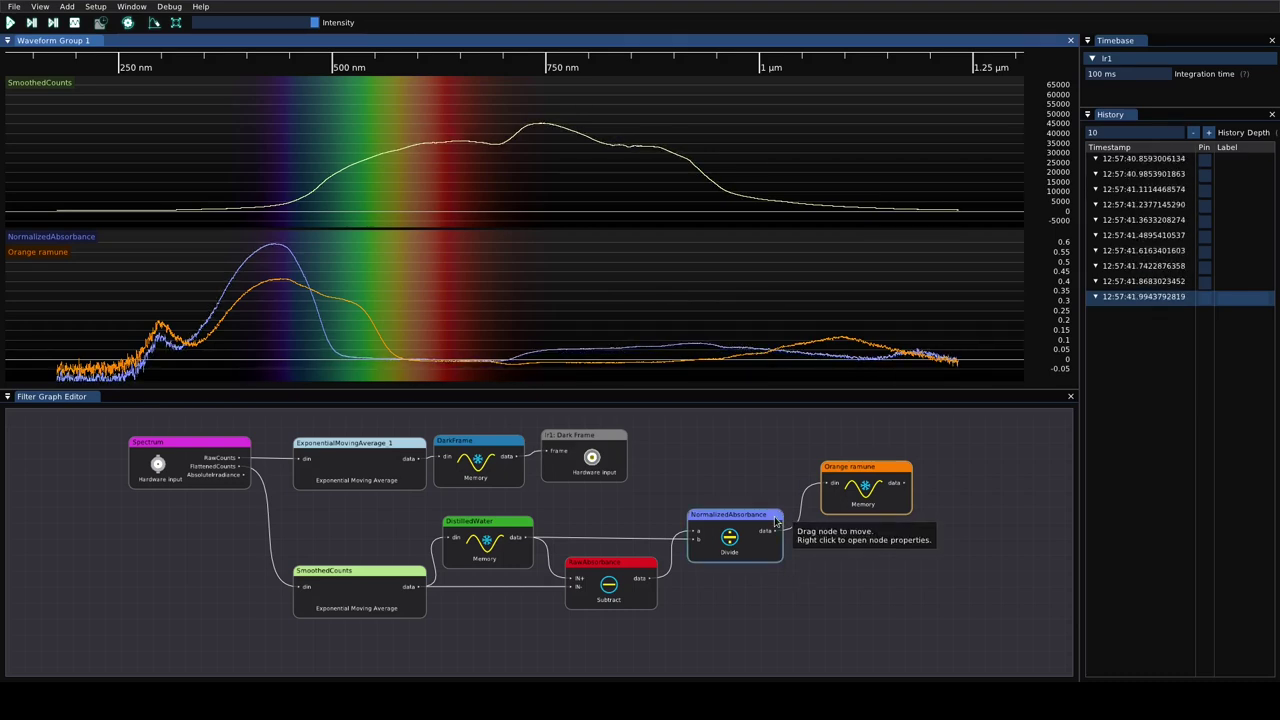
Step: Add another Memory filter fed by the NormalizedAbsorbance output and place its node below Orange ramune
left_click_drag(785, 531, 828, 565)
left_click(876, 576)
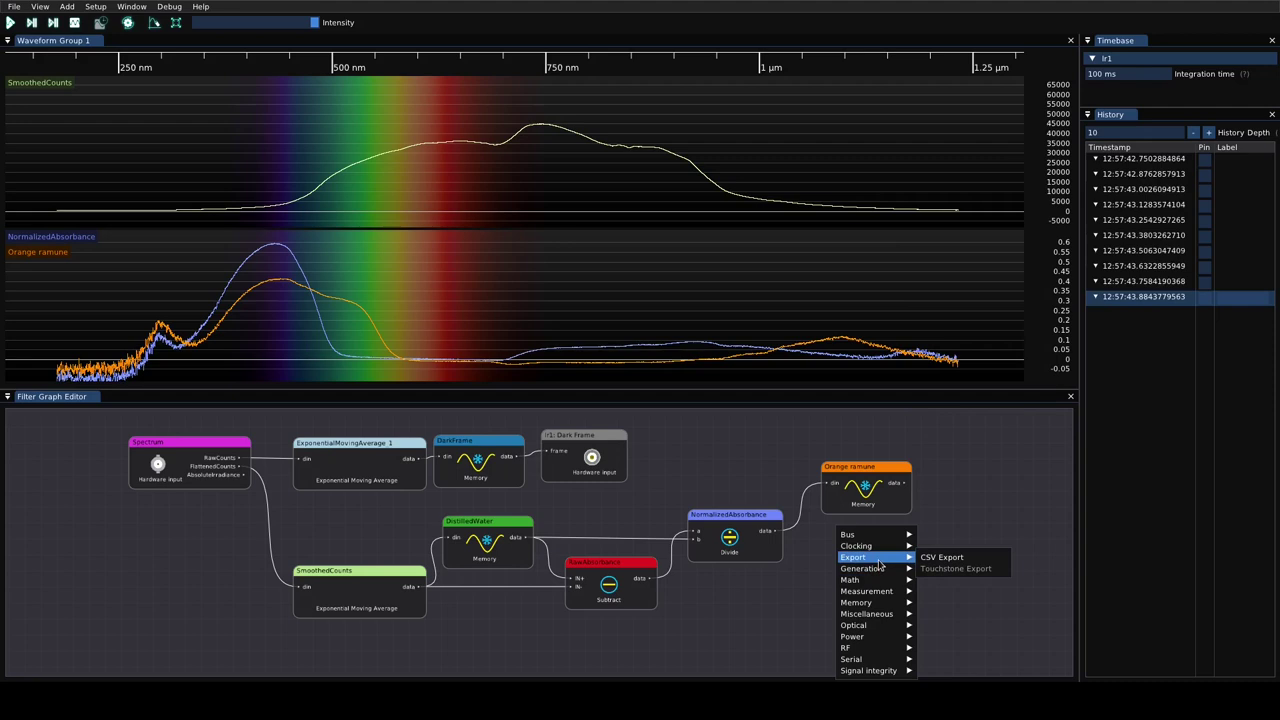
mouse_move(869, 661)
mouse_move(883, 585)
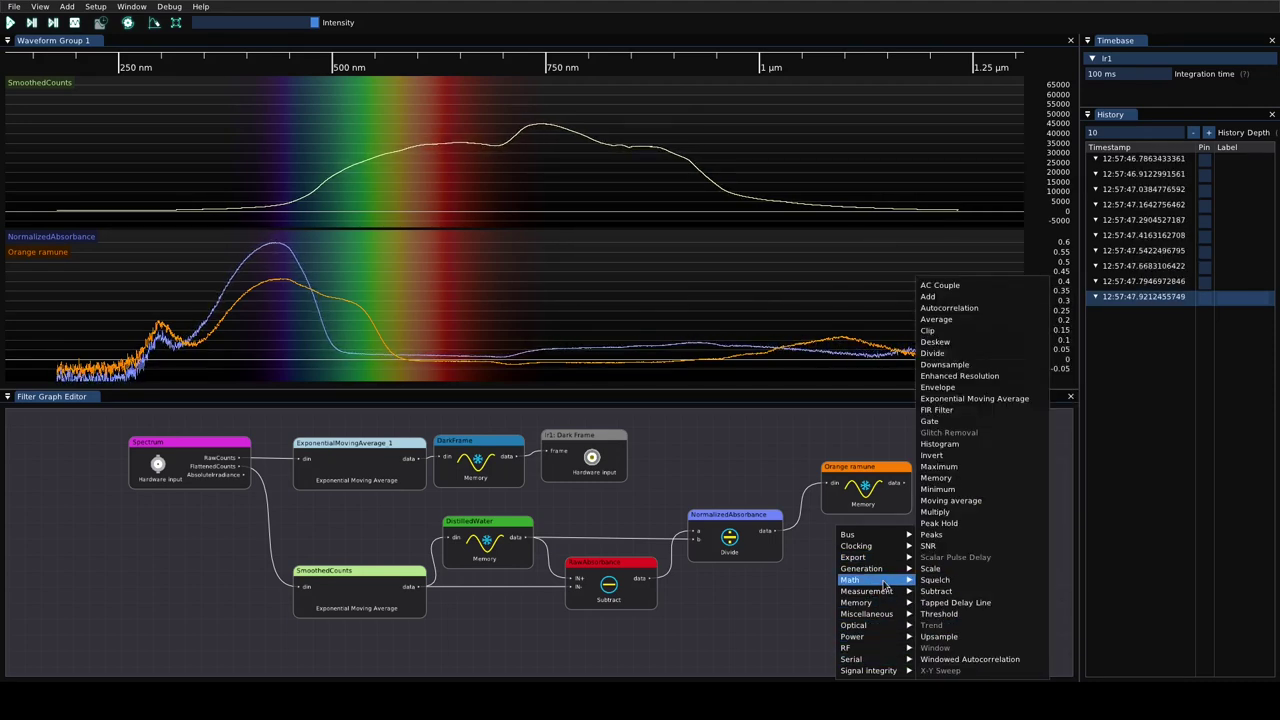
left_click(945, 478)
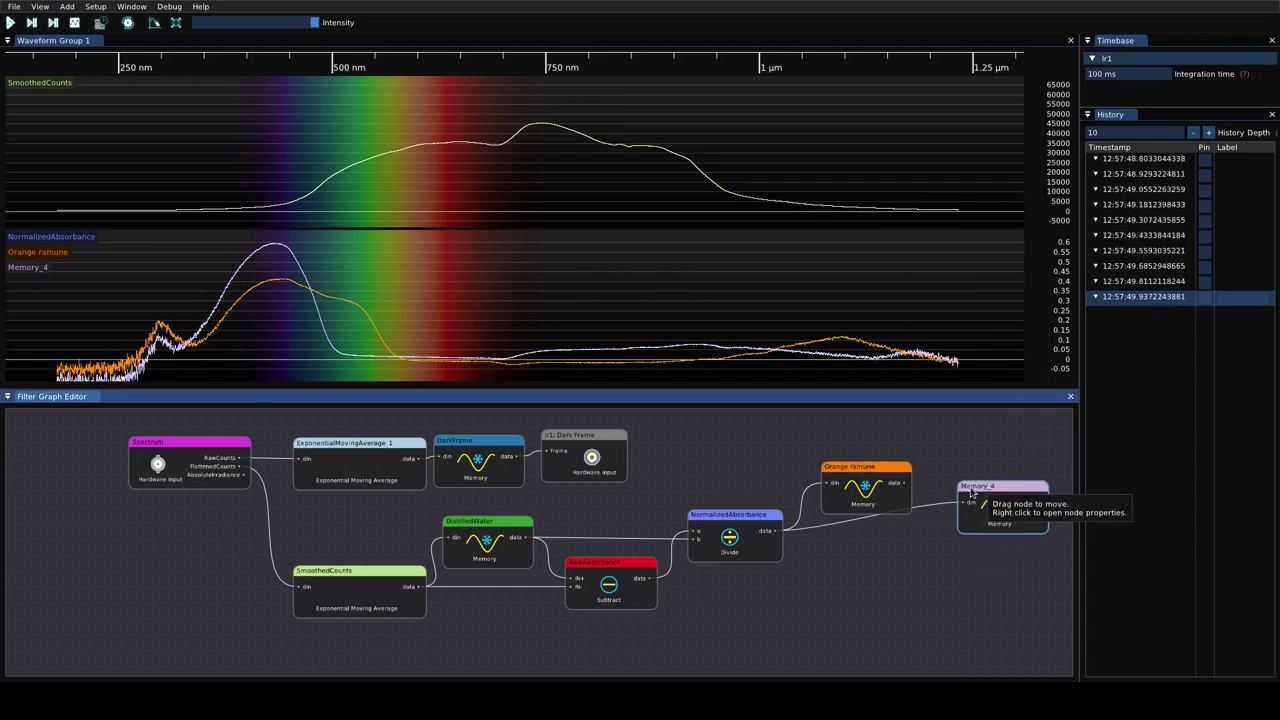
left_click_drag(970, 492, 834, 545)
Step: Set the display color of the Memory node below Orange ramune to yellow, #D6D00D
right_click(845, 545)
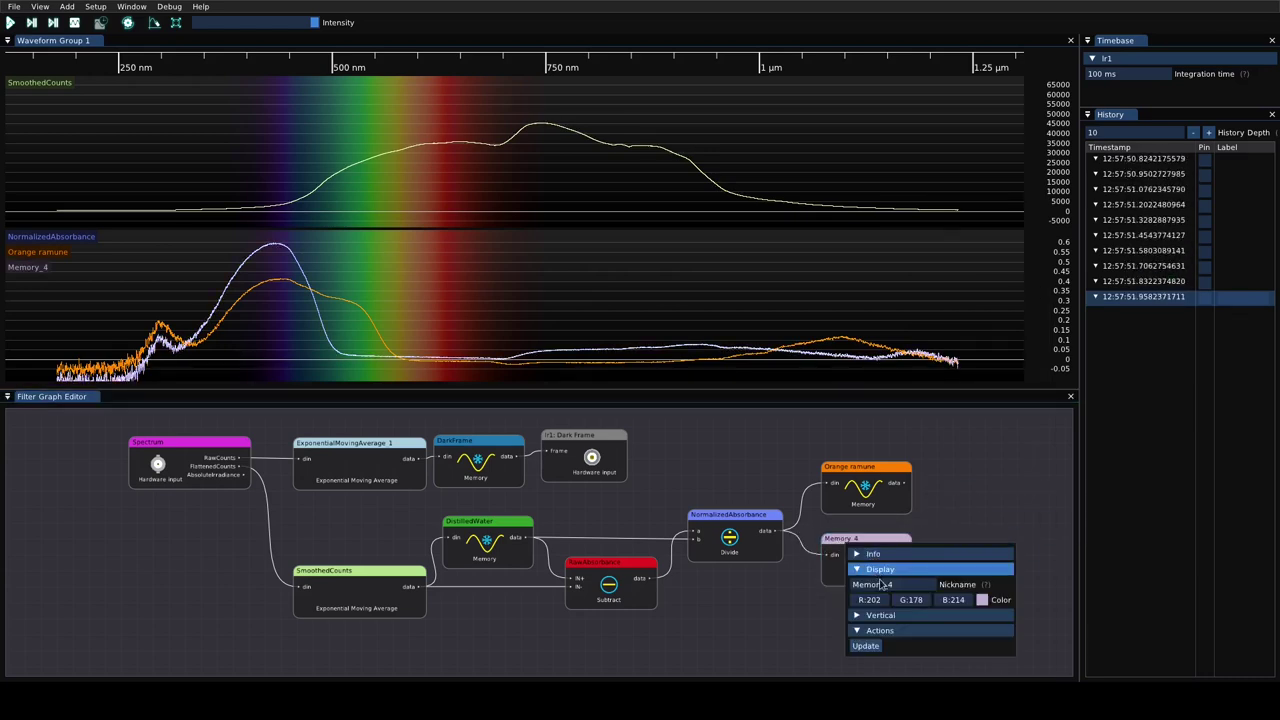
left_click(983, 600)
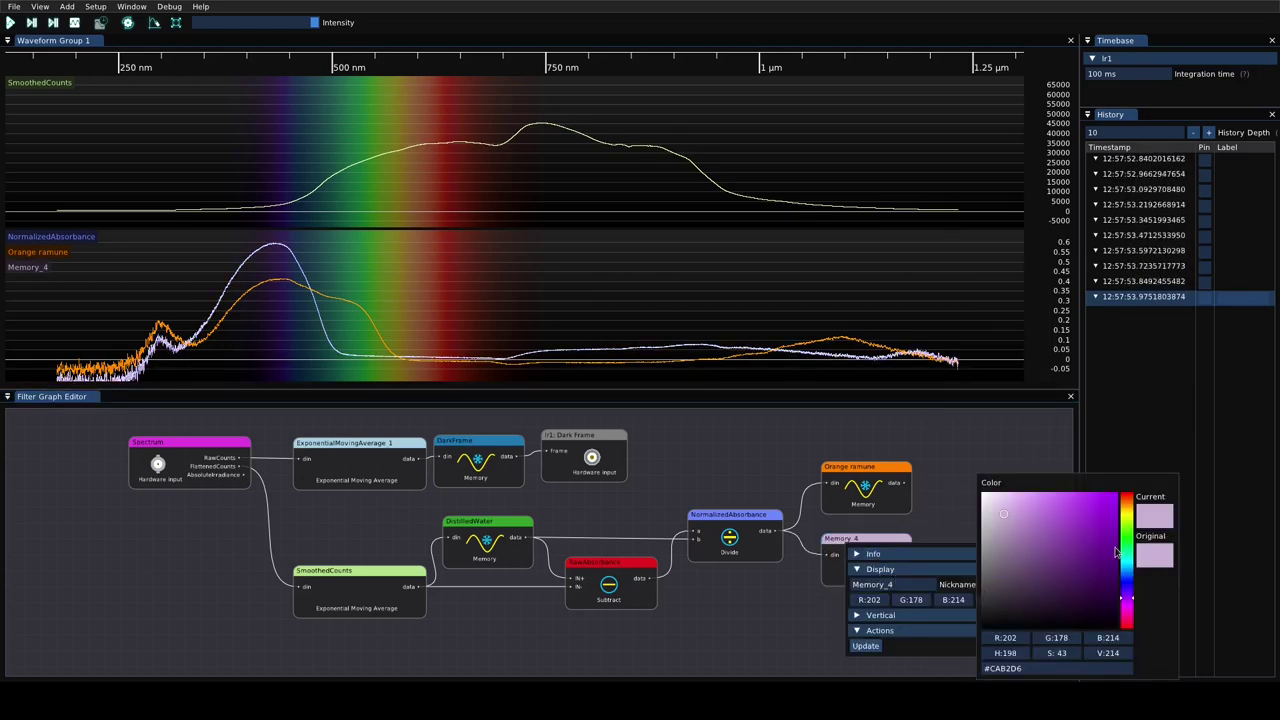
left_click_drag(1125, 552, 1125, 514)
left_click(1102, 517)
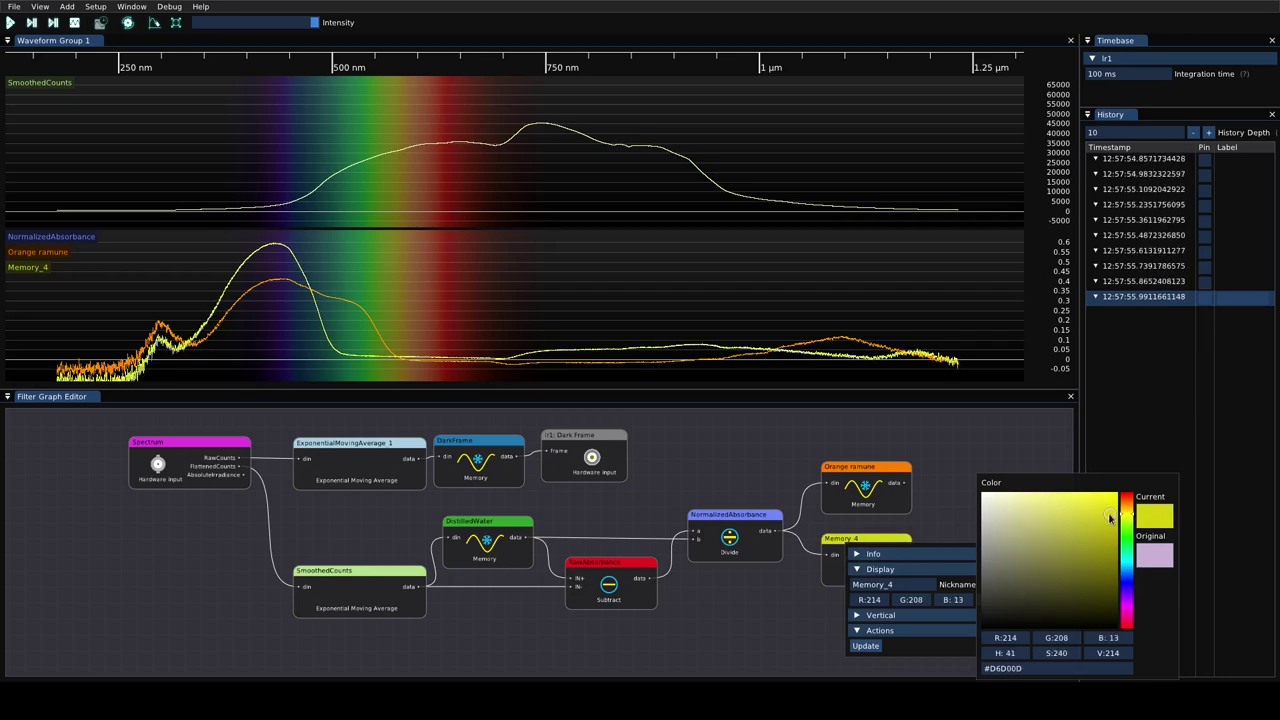
Step: Nickname the yellow Memory node Yuzu ramune
left_click(911, 582)
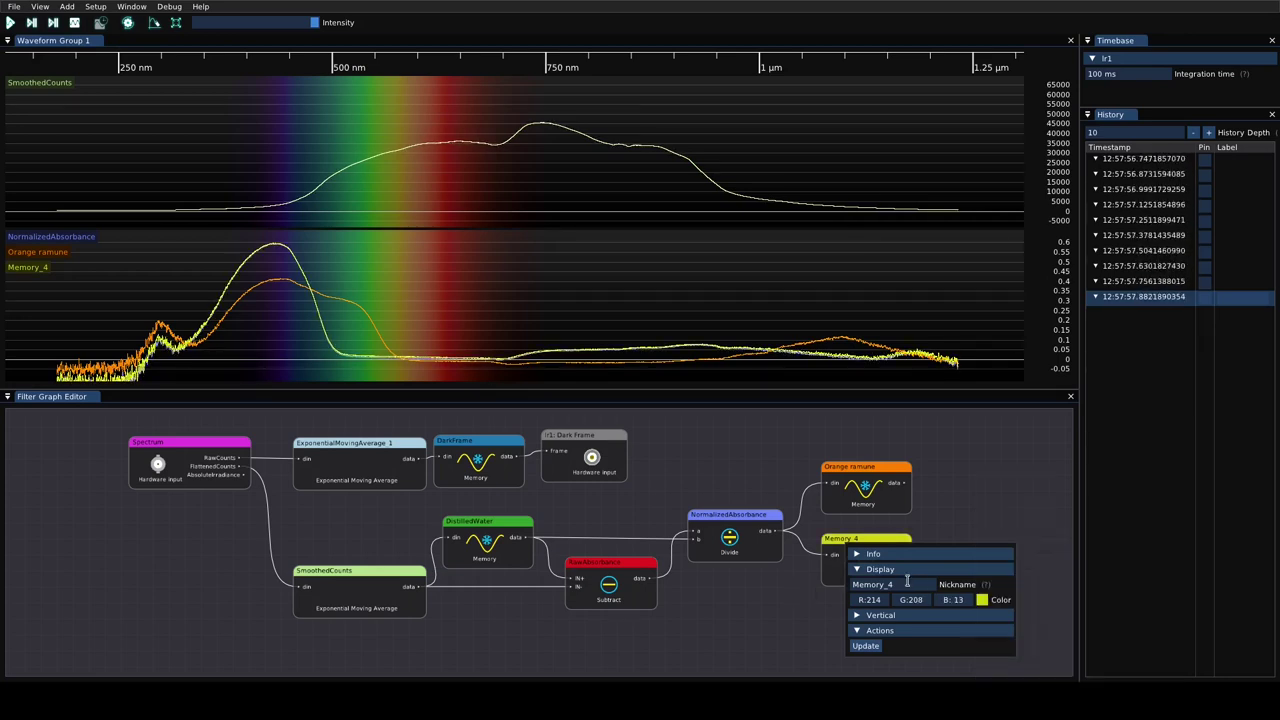
left_click_drag(908, 582, 800, 573)
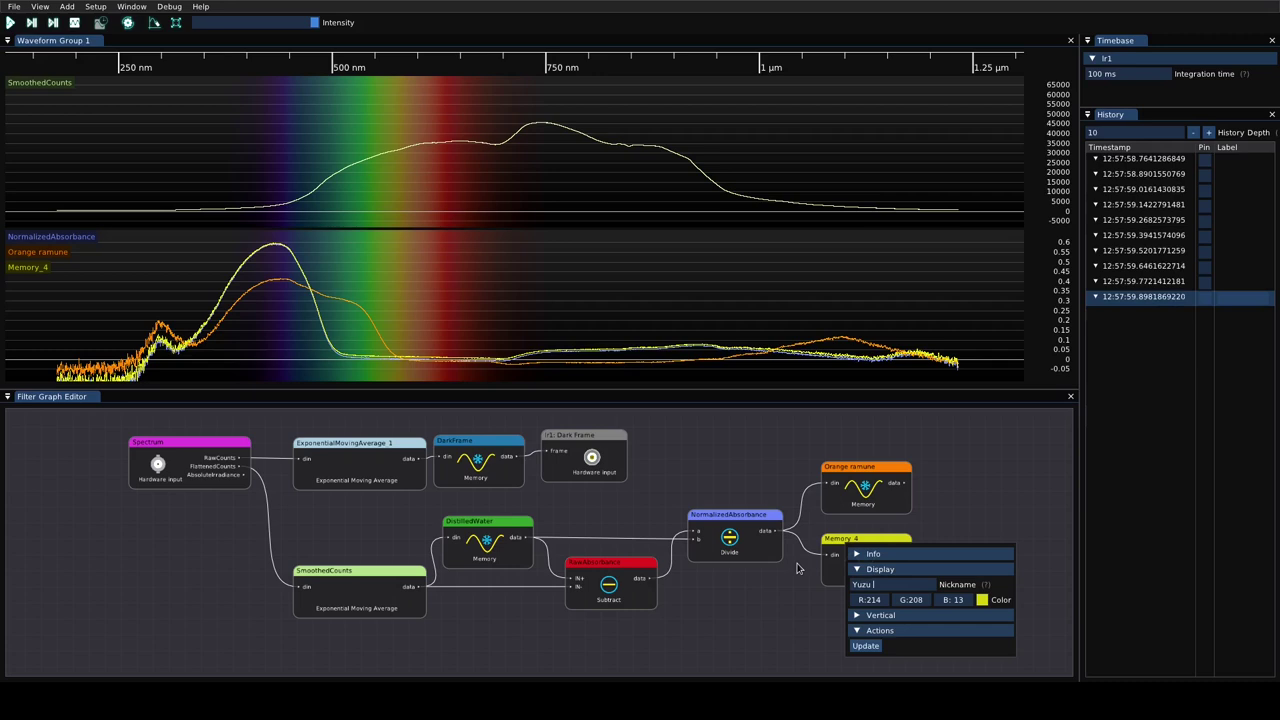
left_click(1022, 466)
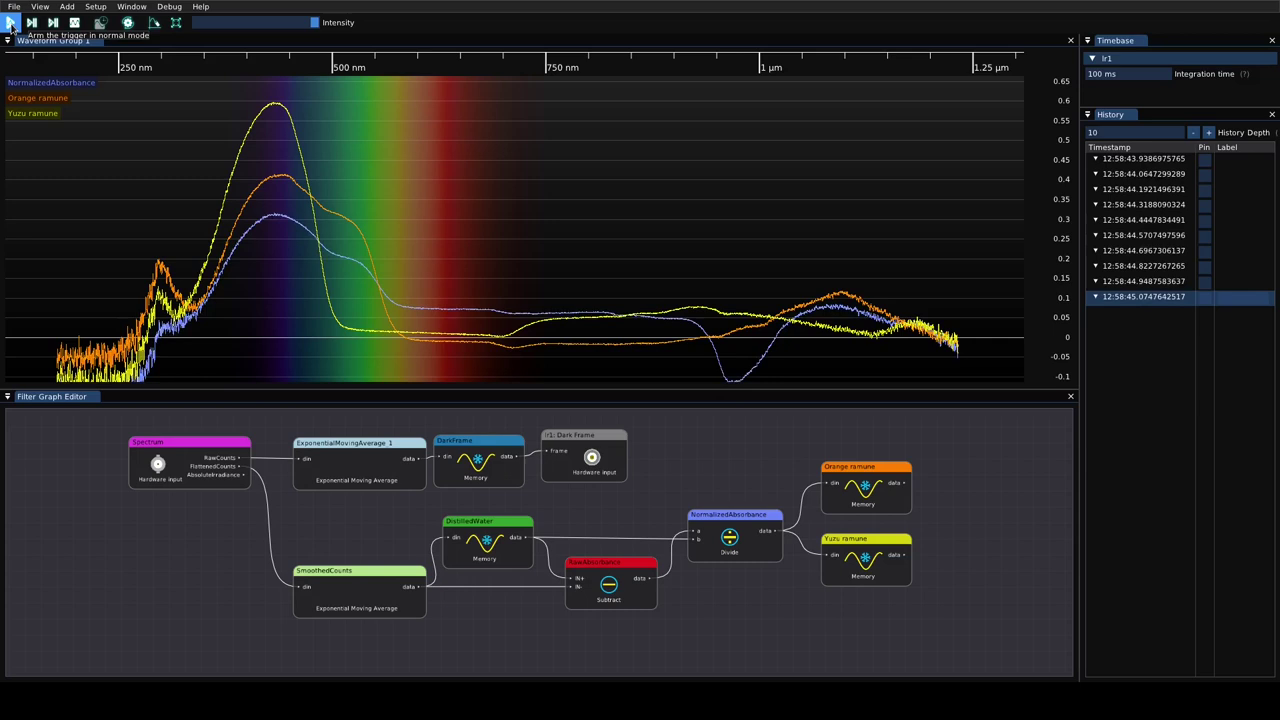
Step: Clear the accumulated sweeps and inspect the absorbance traces with a single X-axis cursor at about 1.09 µm
left_click(155, 23)
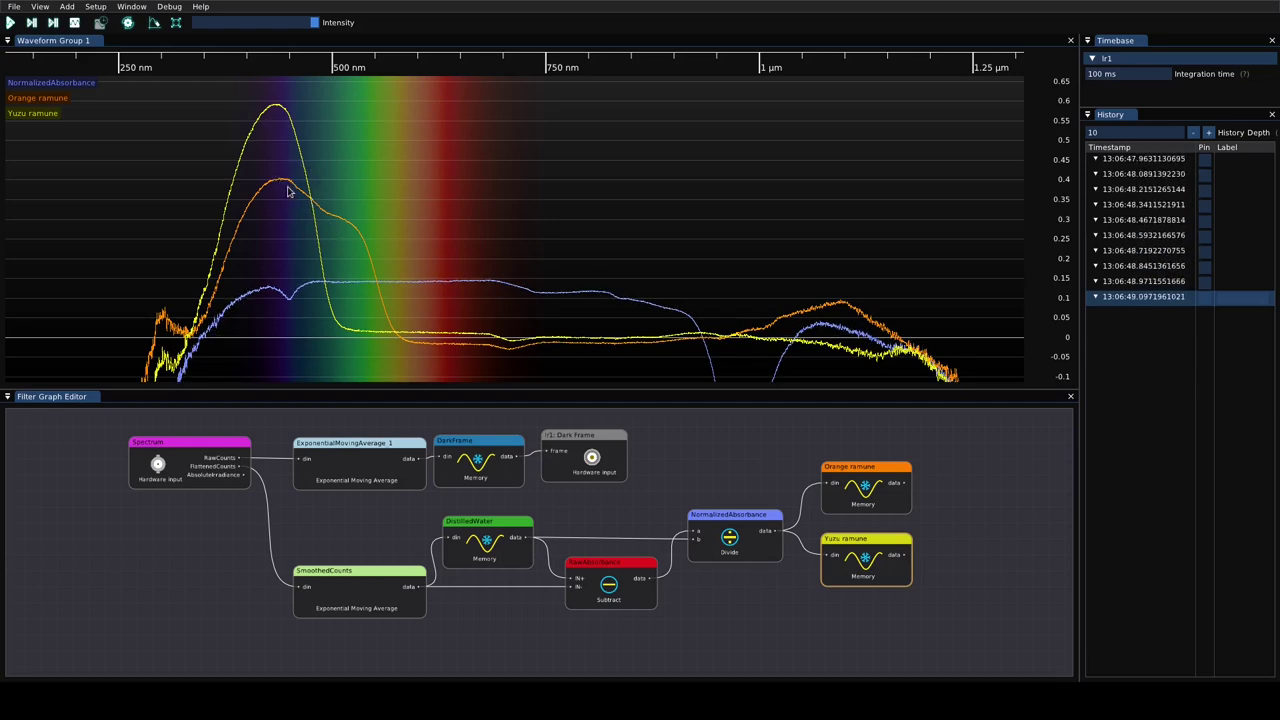
right_click(303, 220)
mouse_move(323, 226)
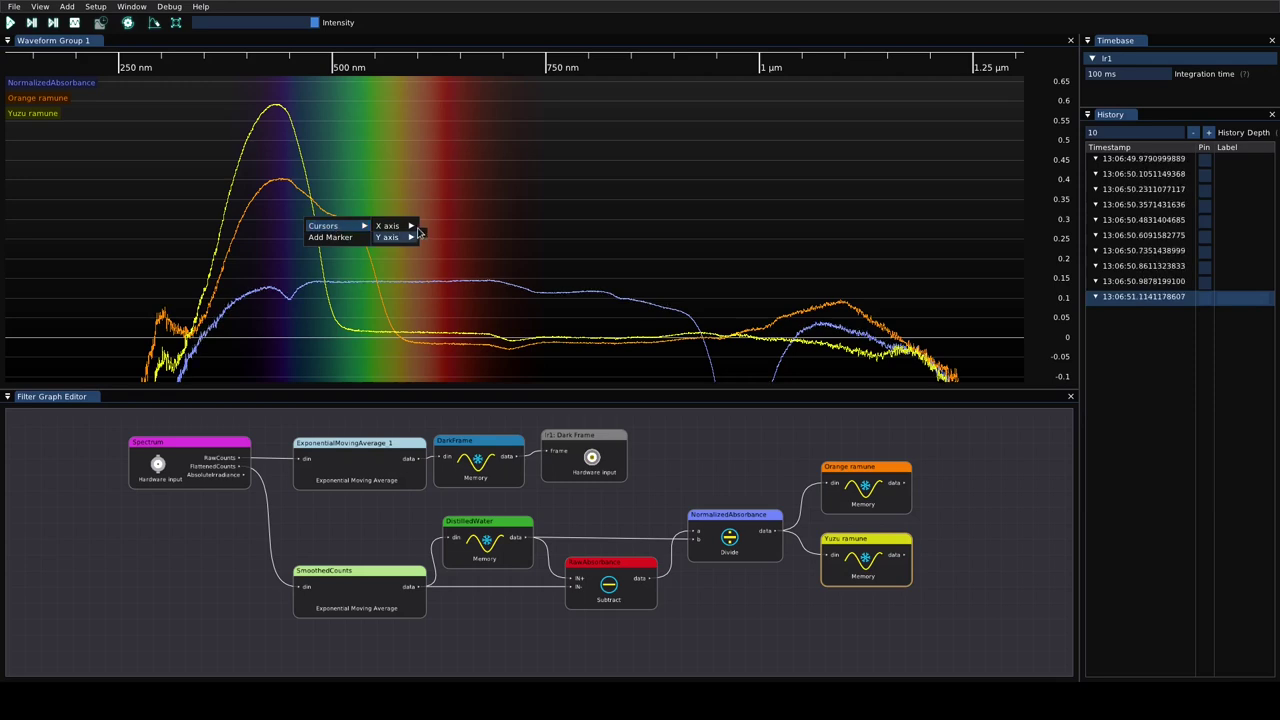
mouse_move(395, 226)
left_click(433, 240)
left_click_drag(288, 206, 835, 327)
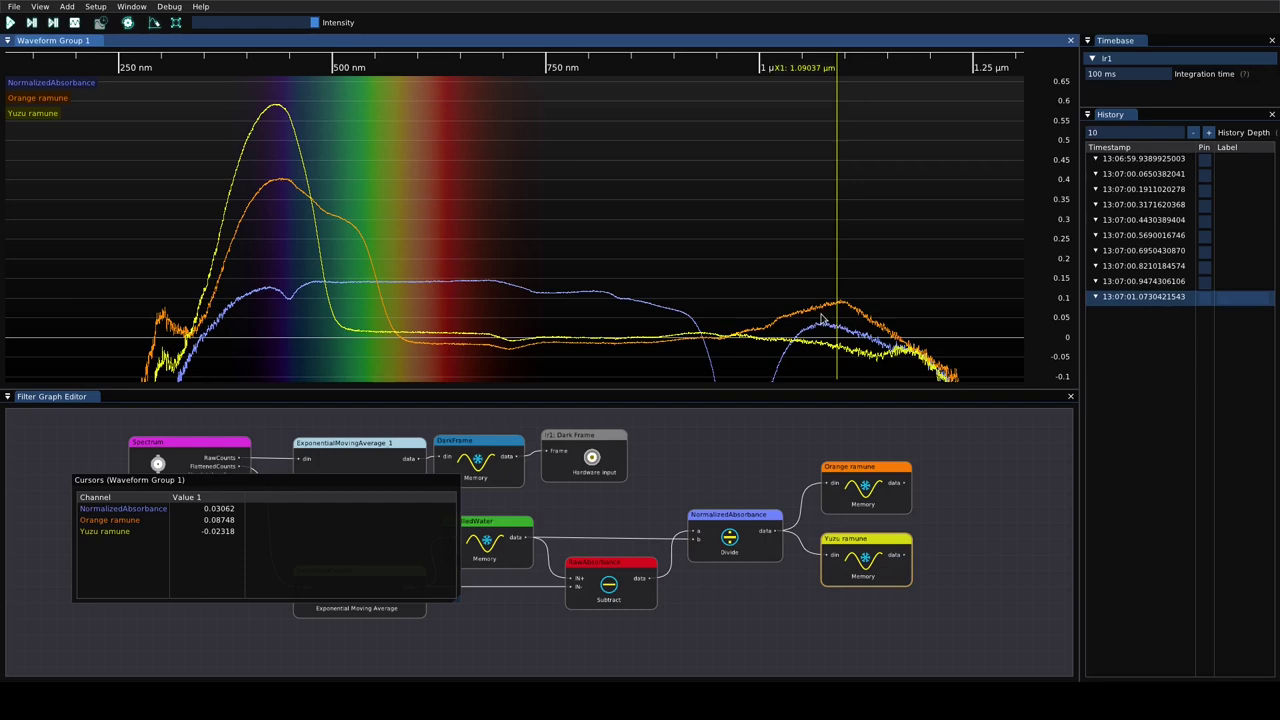
Step: Remove the single X-axis cursor from the absorbance plot
right_click(746, 252)
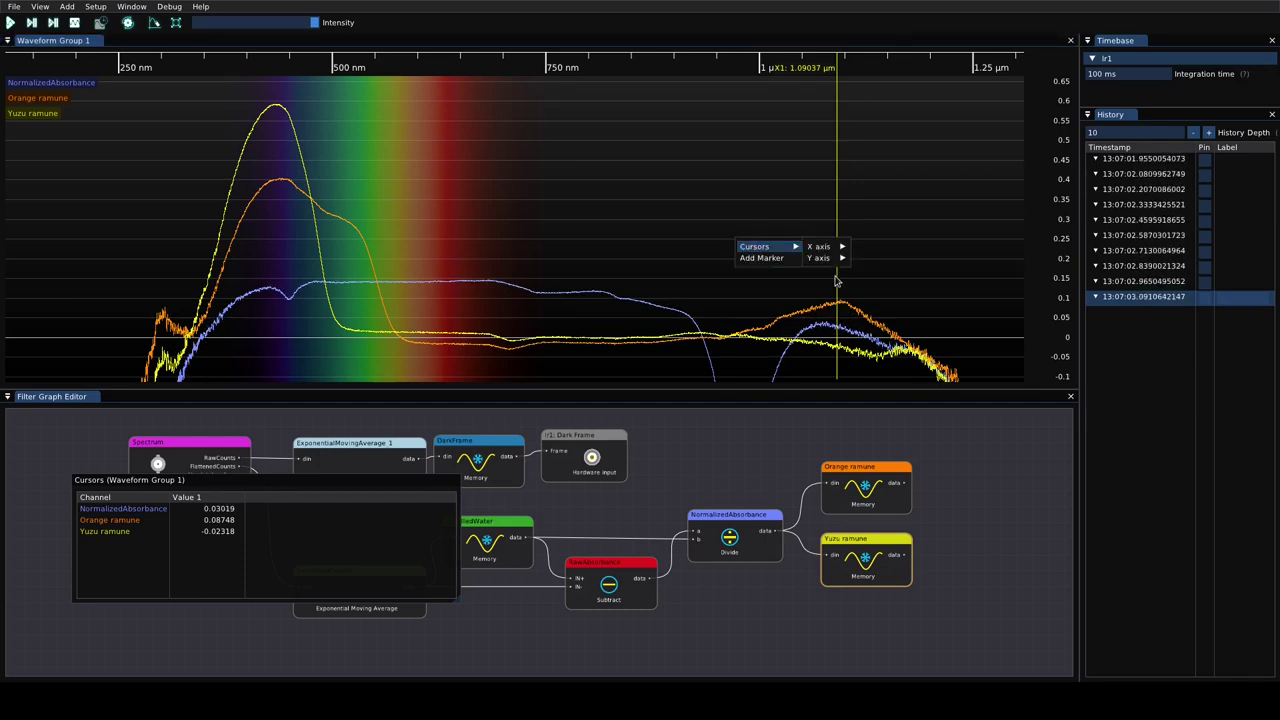
mouse_move(795, 246)
left_click(853, 250)
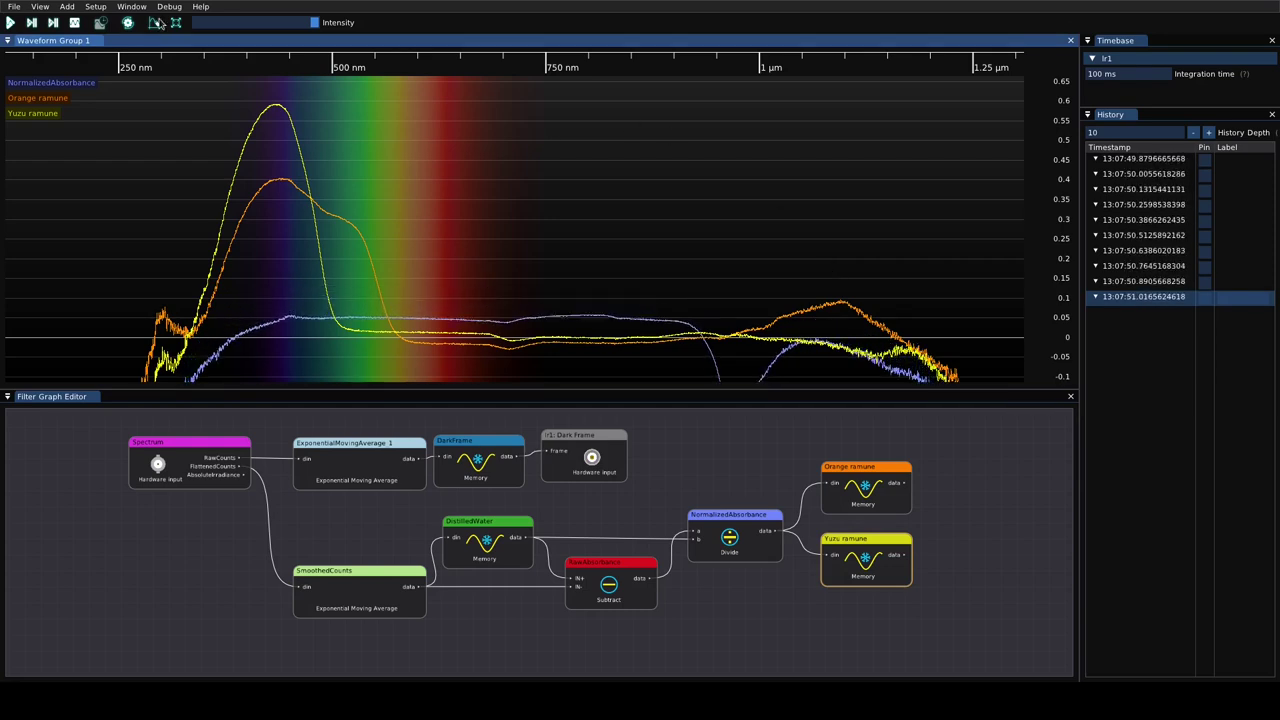
Step: Clear the accumulated sweeps and capture the NormalizedAbsorbance output in a third Memory filter
left_click(156, 22)
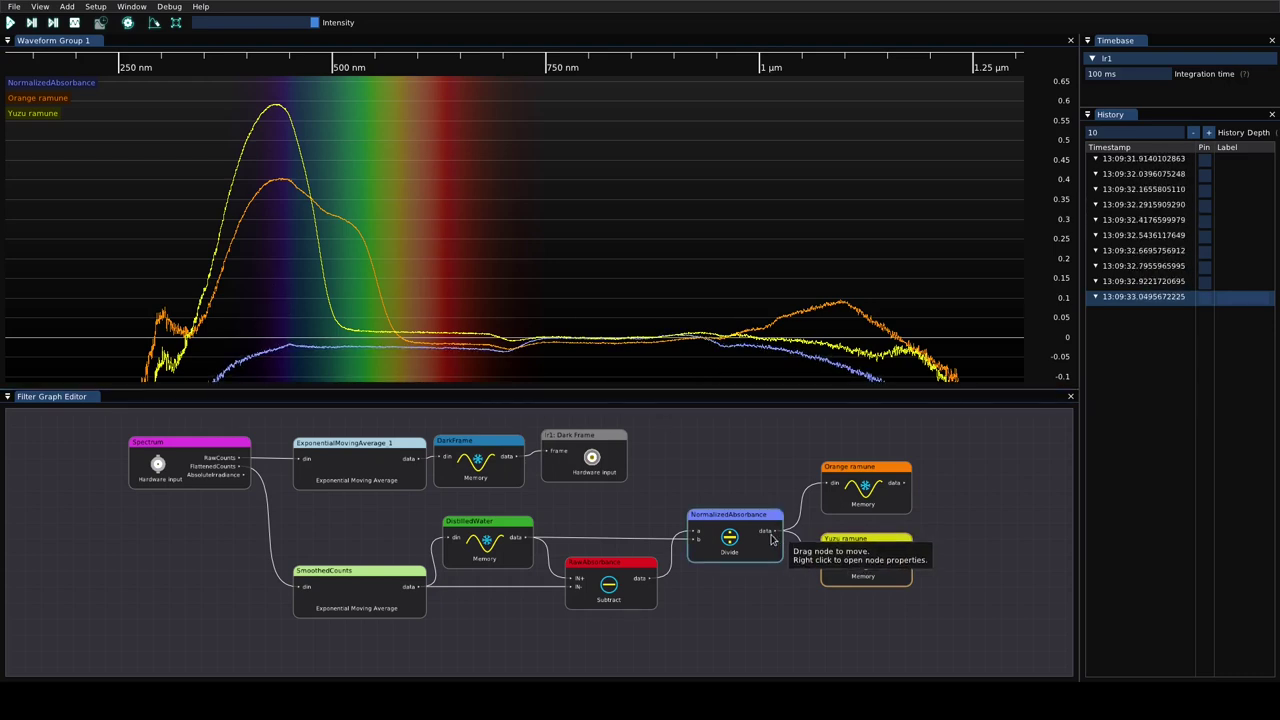
left_click_drag(777, 531, 799, 614)
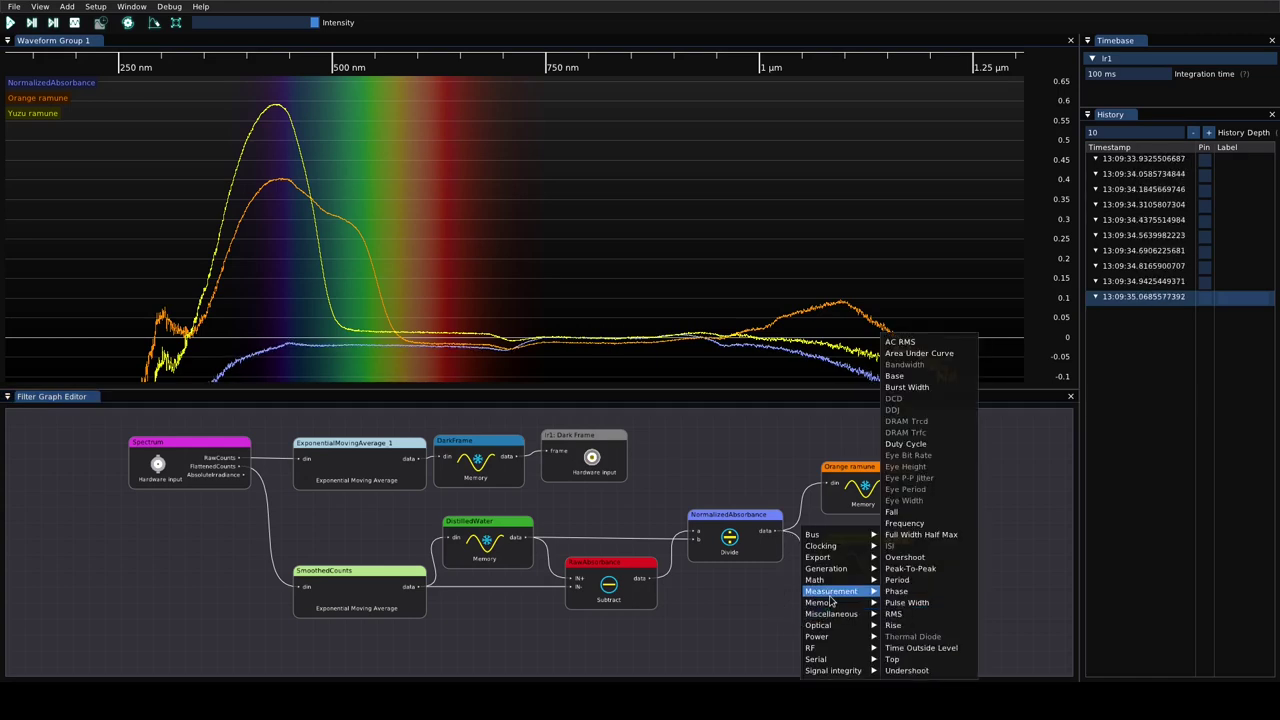
mouse_move(836, 581)
mouse_move(840, 604)
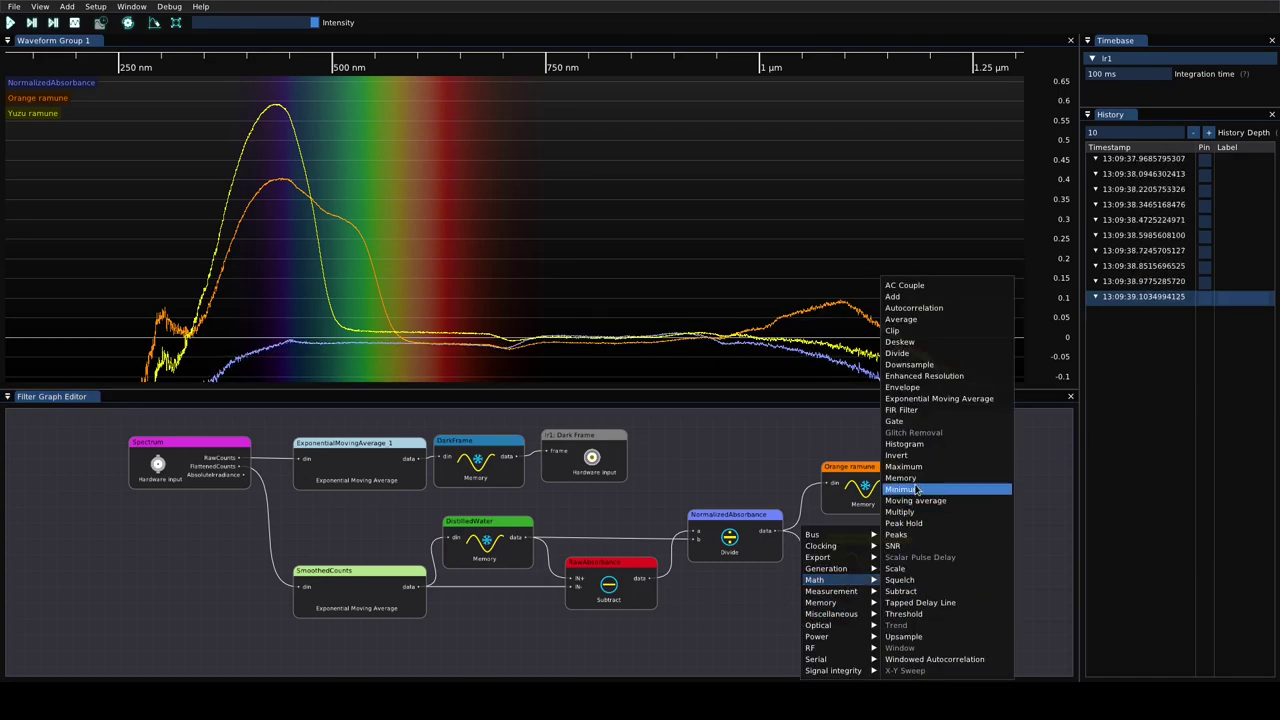
left_click(915, 484)
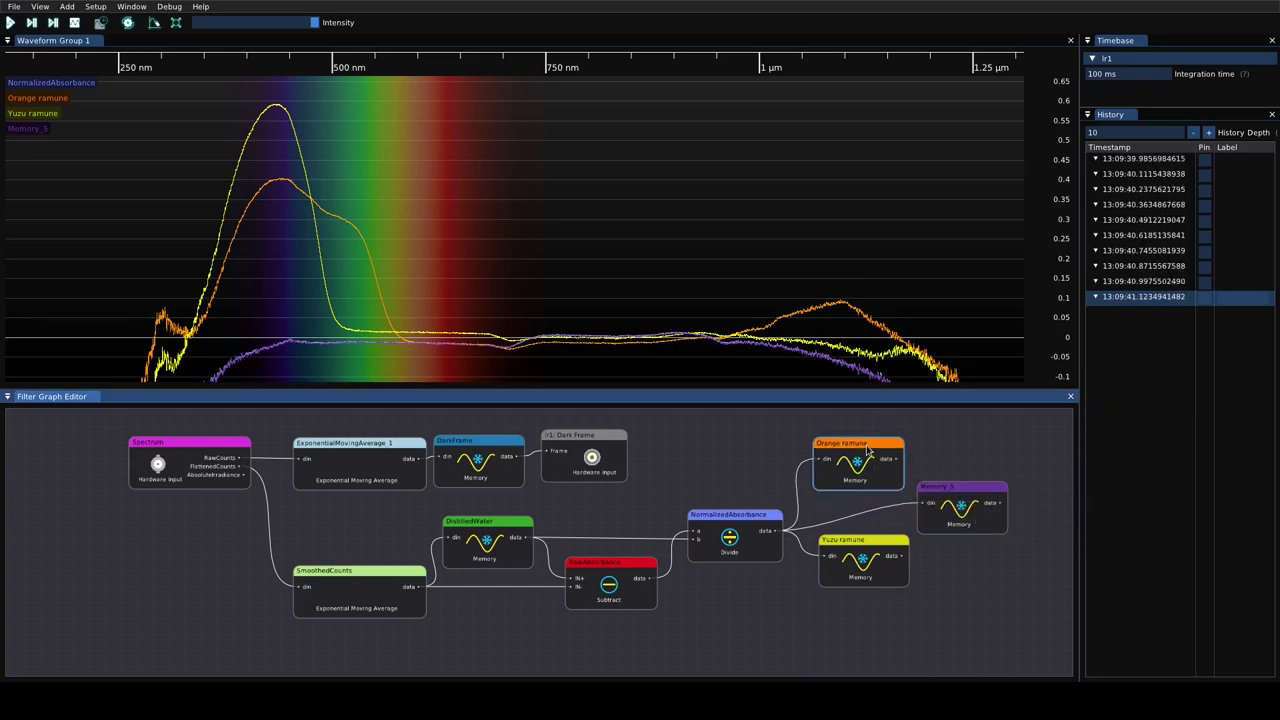
Step: Place the new Memory node to the right of Orange ramune and nickname it Lychee ramune
left_click_drag(943, 492, 958, 456)
right_click(966, 463)
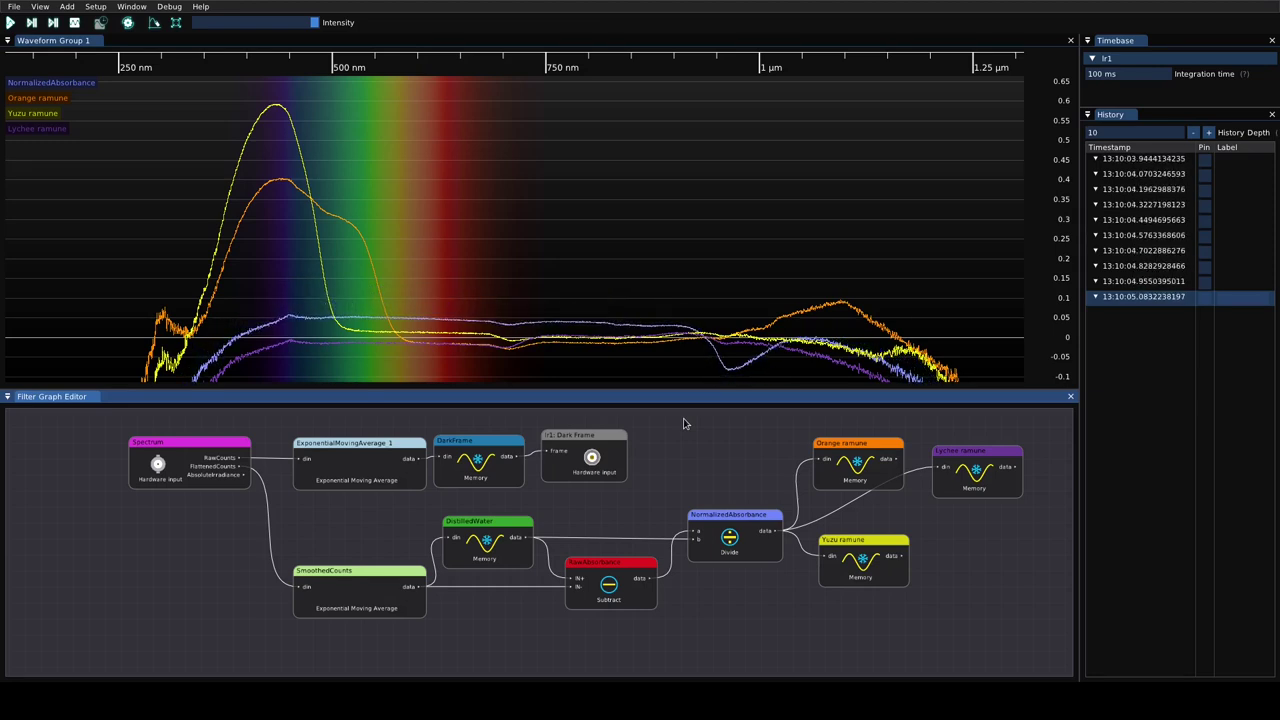
Step: Clear the accumulated sweeps and shift the absorbance plot's vertical range to reach down to about -0.55
left_click(153, 22)
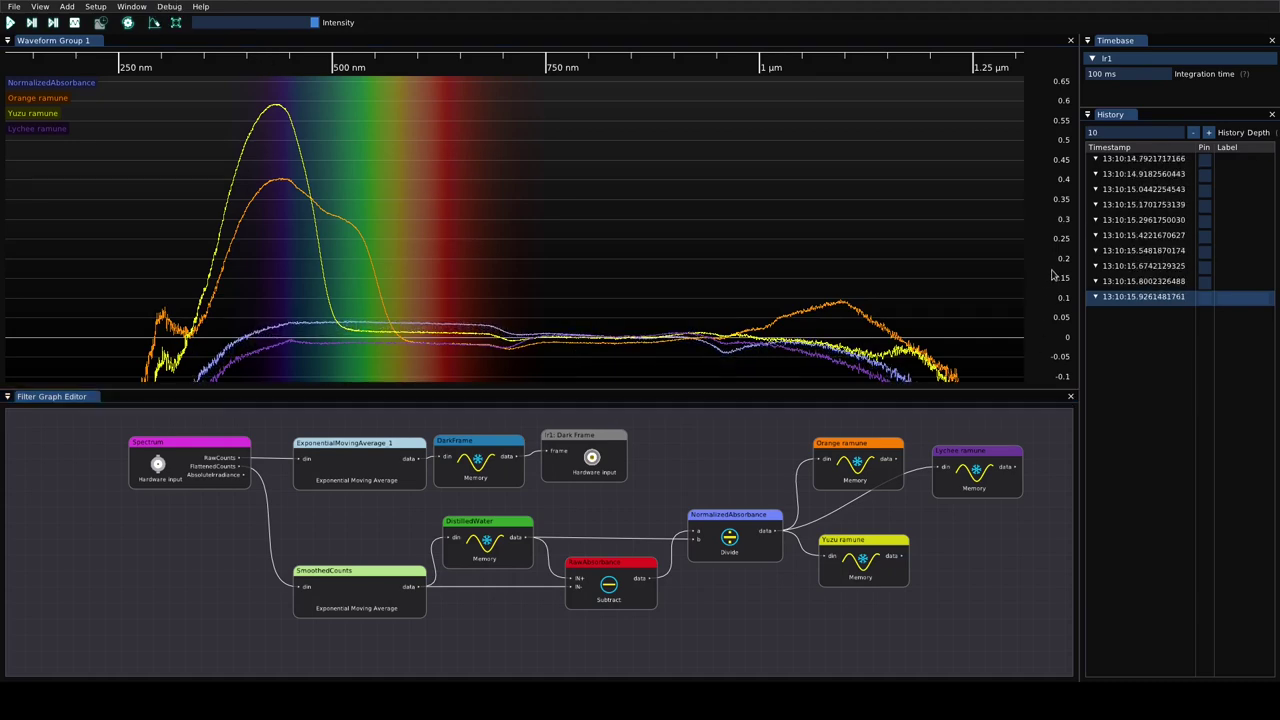
left_click_drag(1052, 275, 1052, 91)
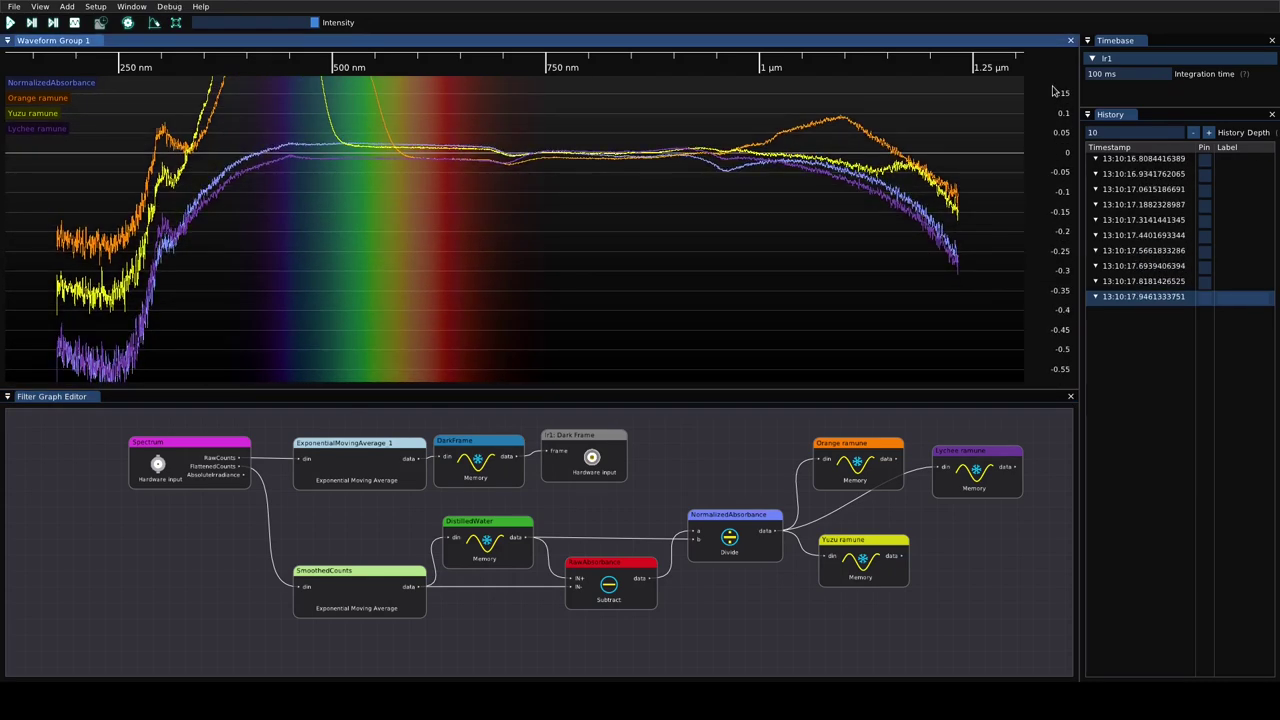
Step: Capture the NormalizedAbsorbance output in a fourth Memory filter and place the node below Lychee ramune, beside Yuzu ramune
left_click_drag(1052, 91, 925, 227)
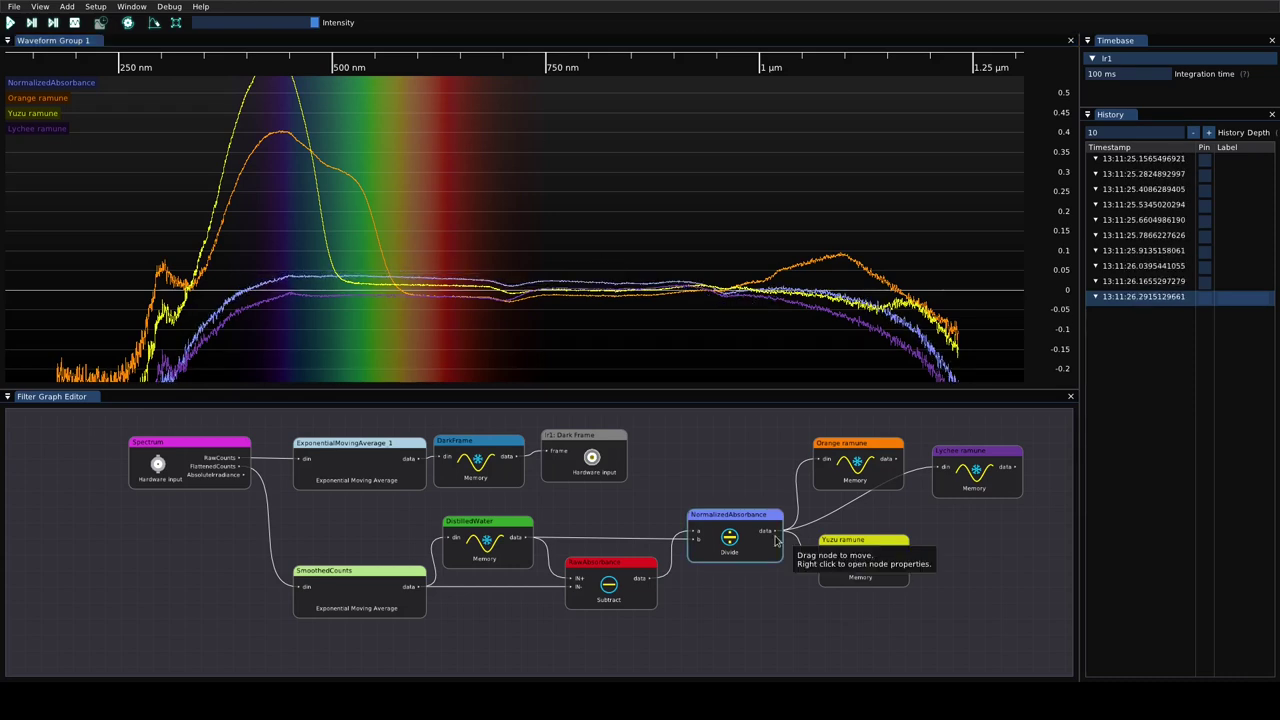
left_click_drag(779, 530, 962, 540)
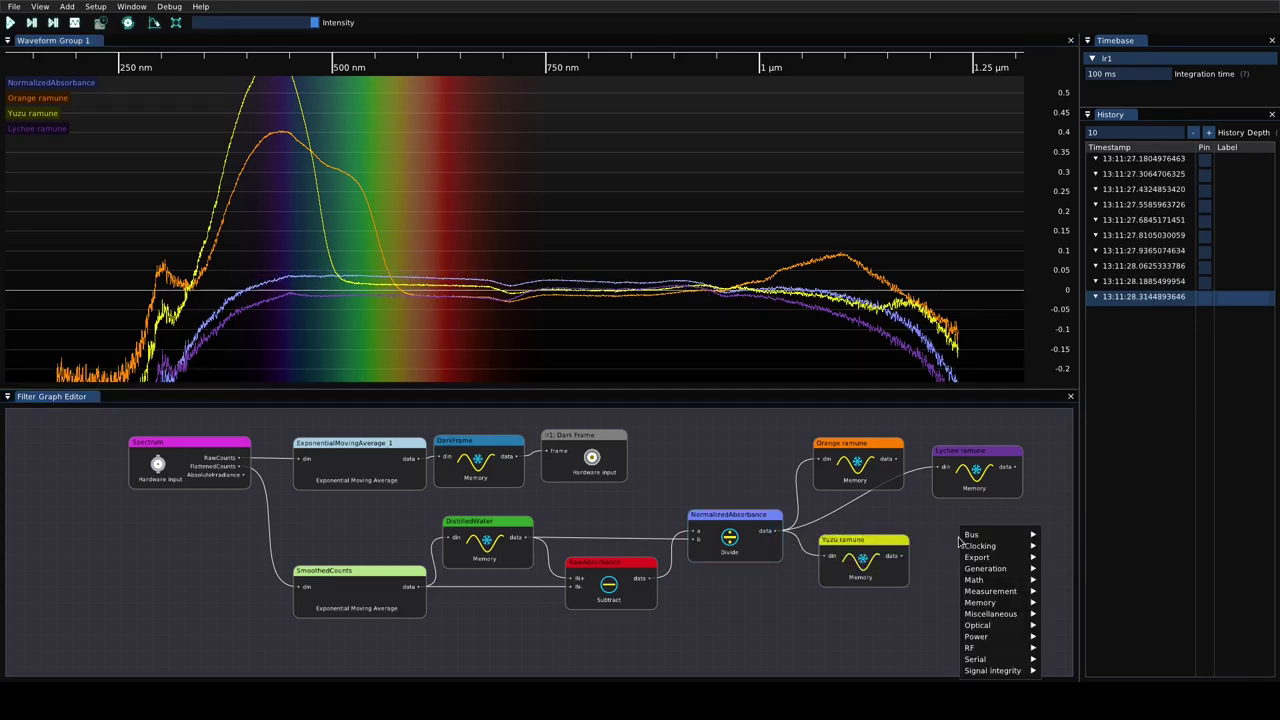
mouse_move(975, 580)
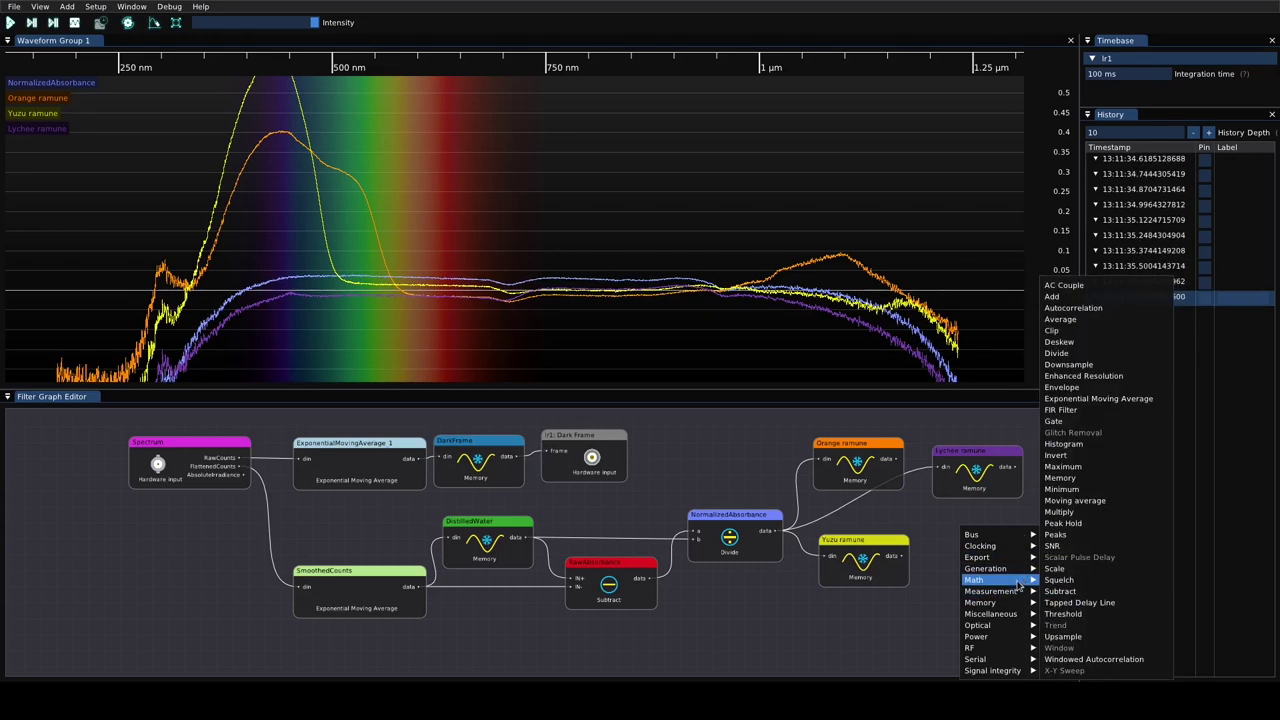
left_click(1060, 477)
scroll(690, 515, "down", 3)
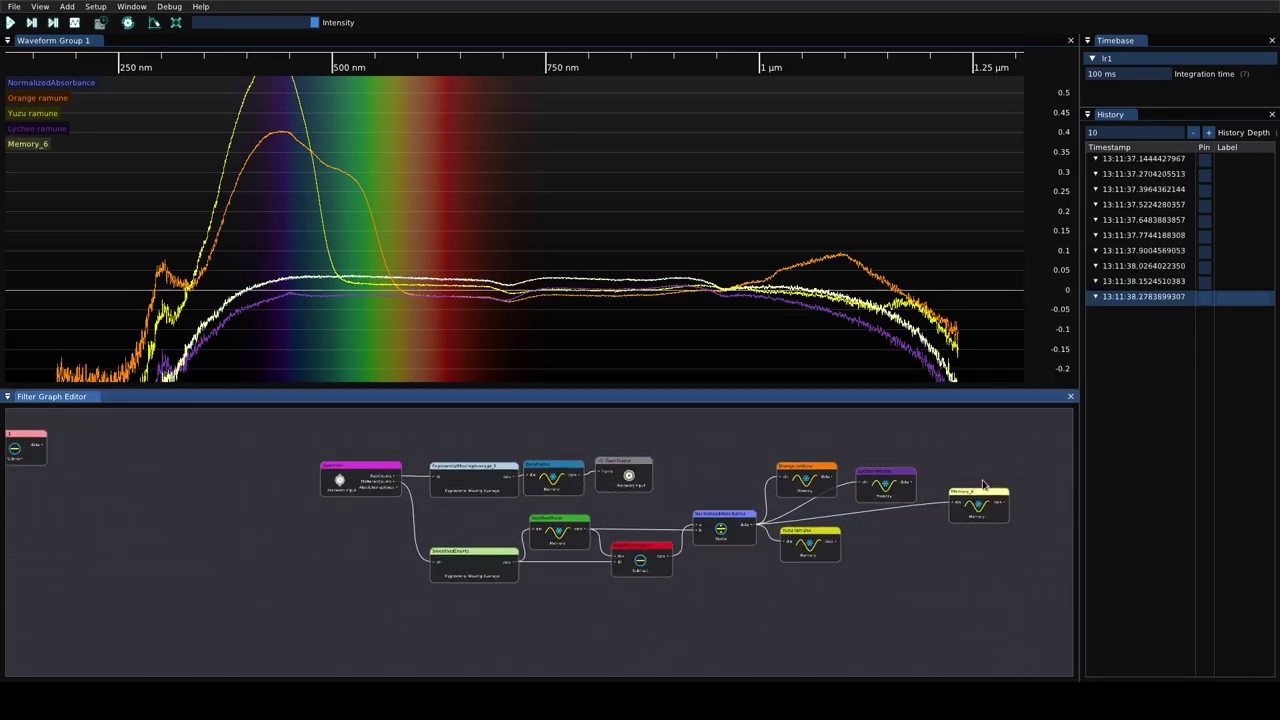
left_click_drag(984, 498, 763, 525)
scroll(916, 533, "up", 3)
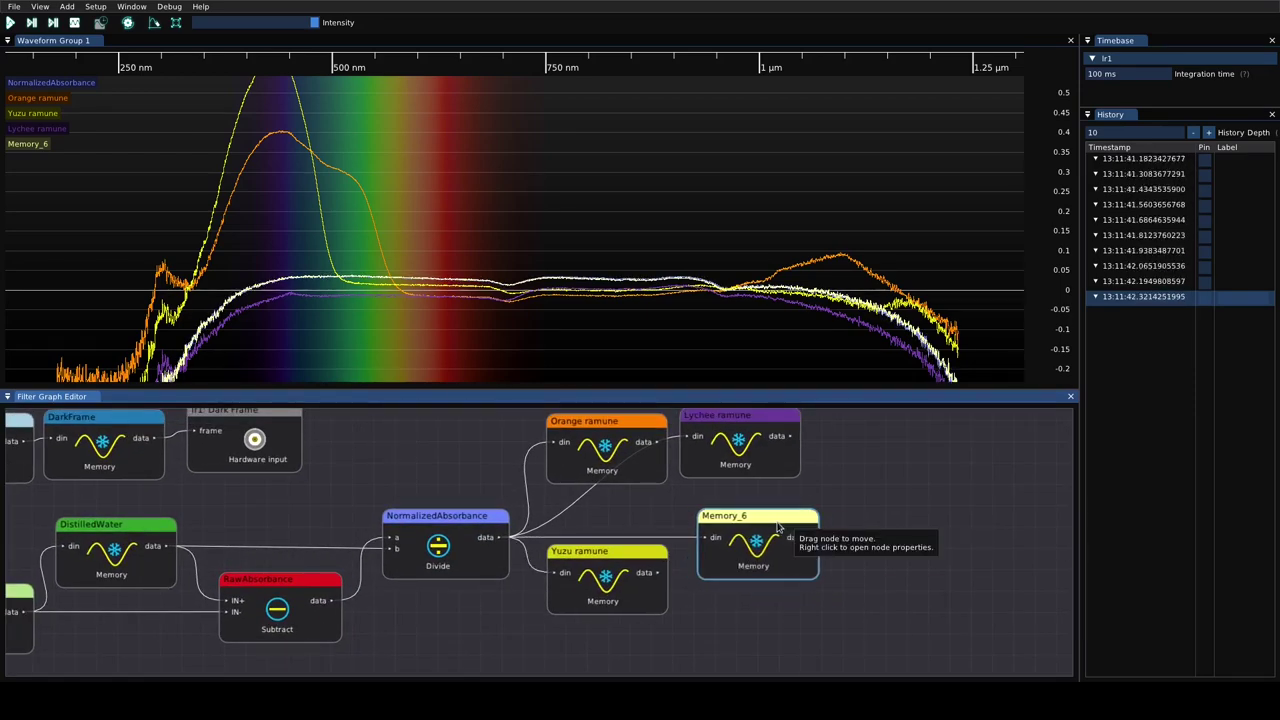
Step: Nickname the new Memory node Original ramune and change its colour to light blue (R 153, G 222, B 255)
right_click(780, 528)
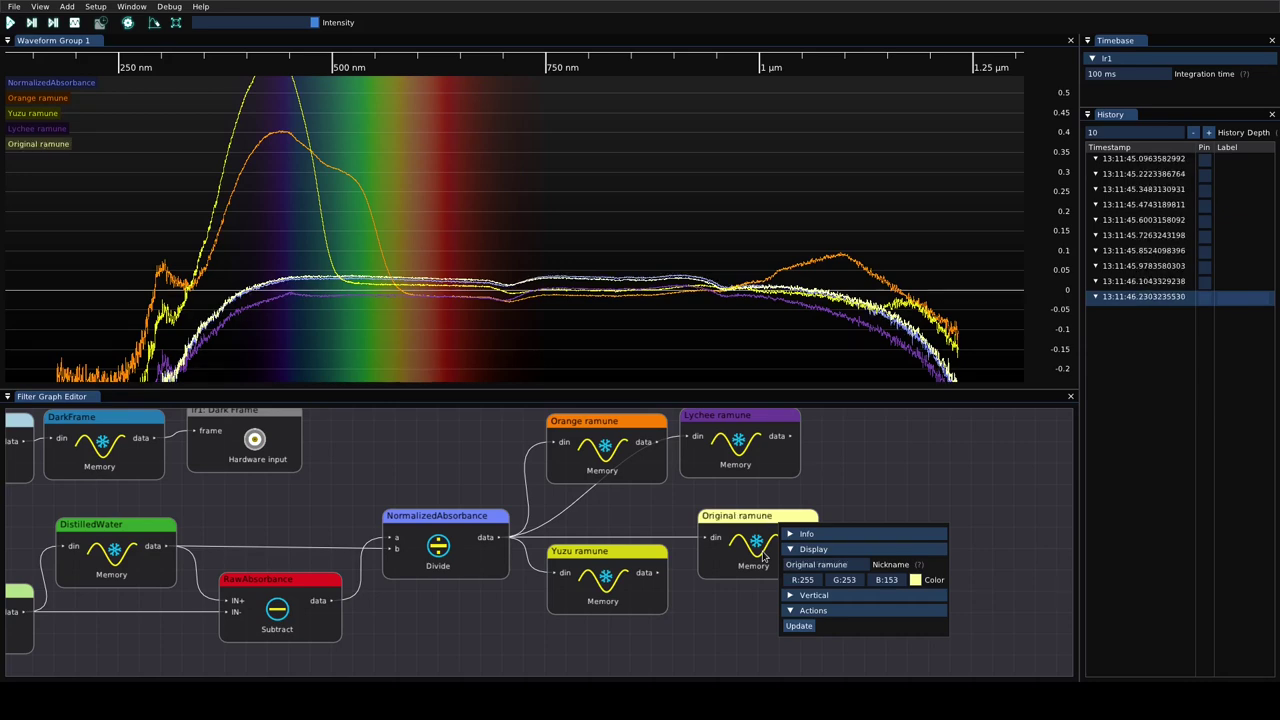
left_click(914, 580)
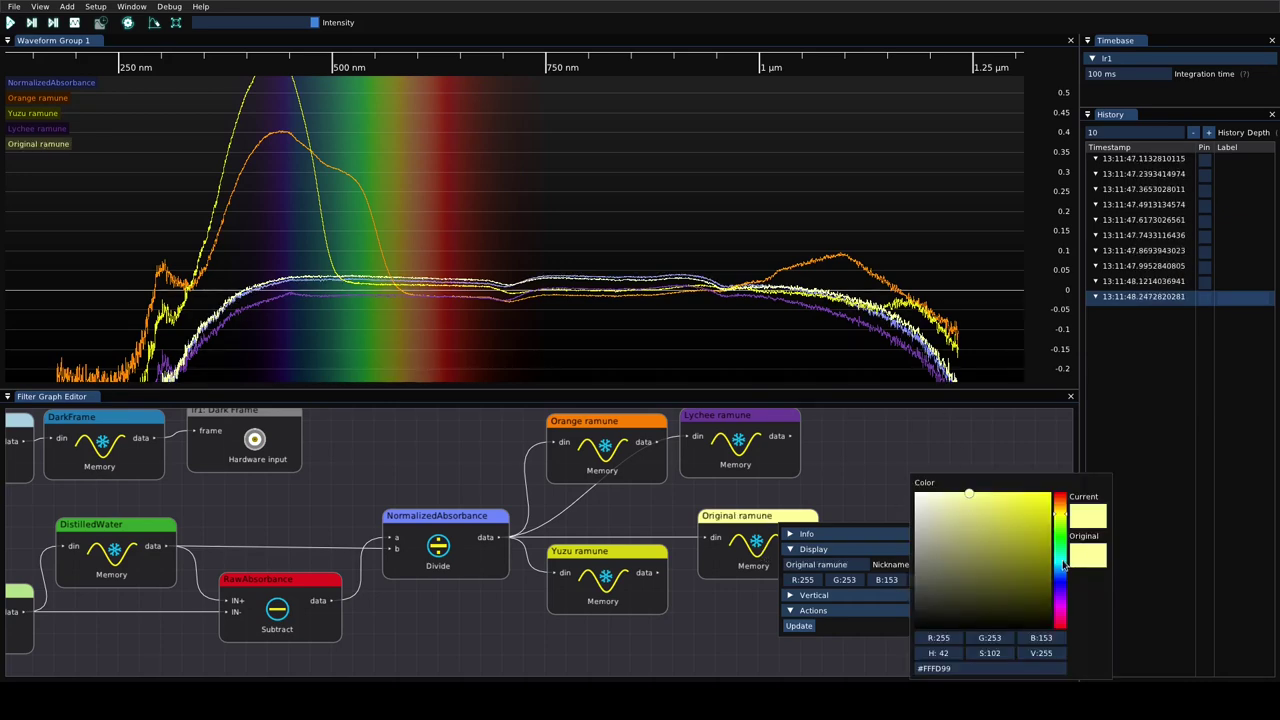
left_click_drag(1064, 566, 1062, 572)
left_click(874, 460)
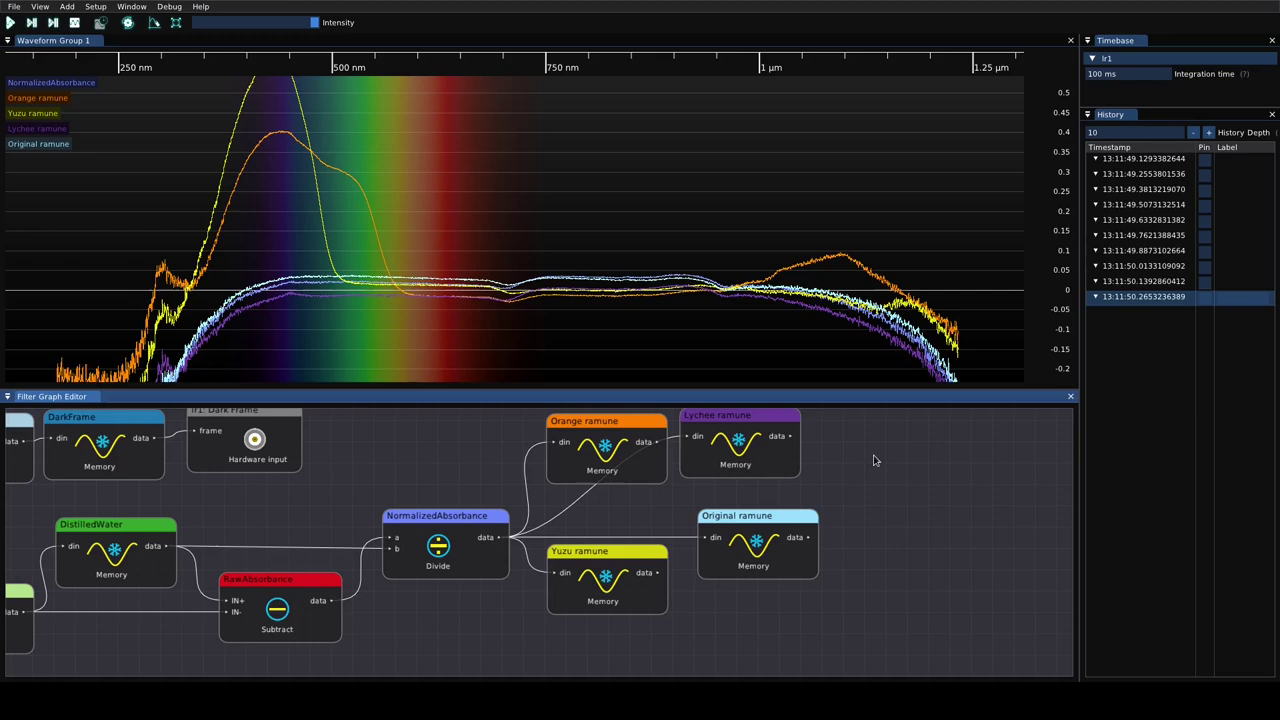
Step: Clear the accumulated sweeps and compare the live absorbance with the stored ramune traces between about 350 and 700 nm
left_click_drag(309, 84, 335, 120)
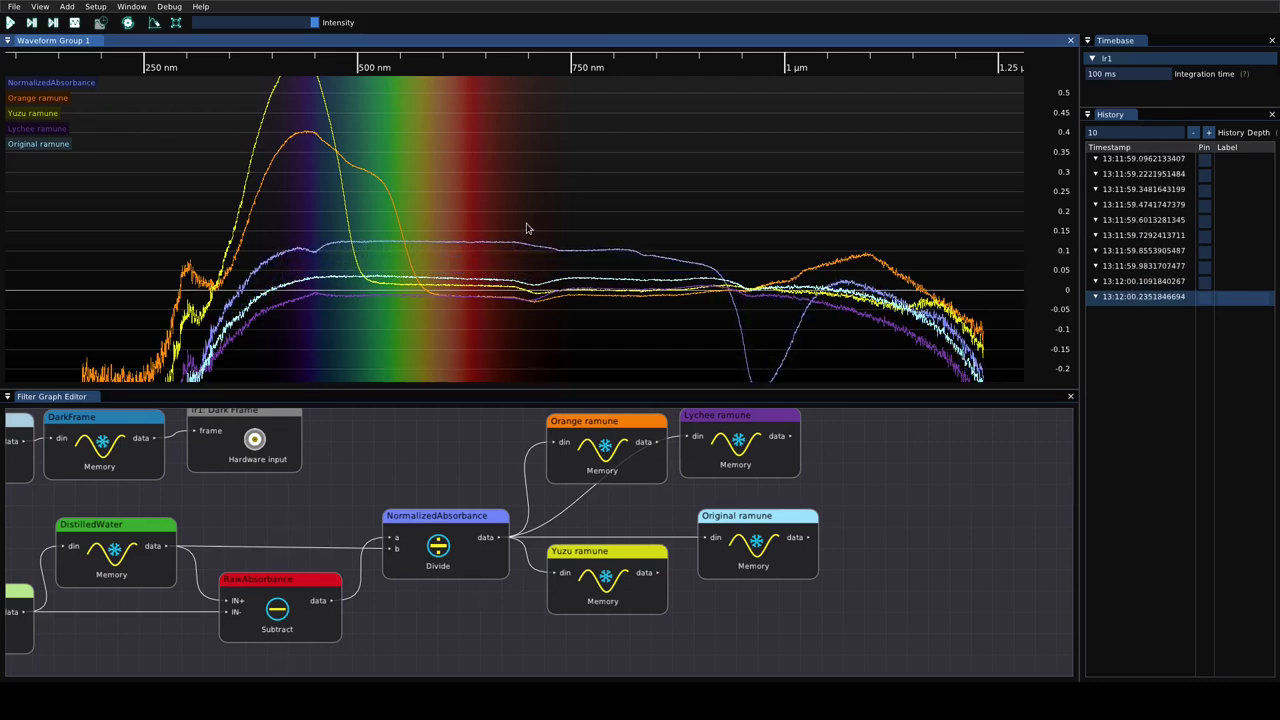
left_click(157, 27)
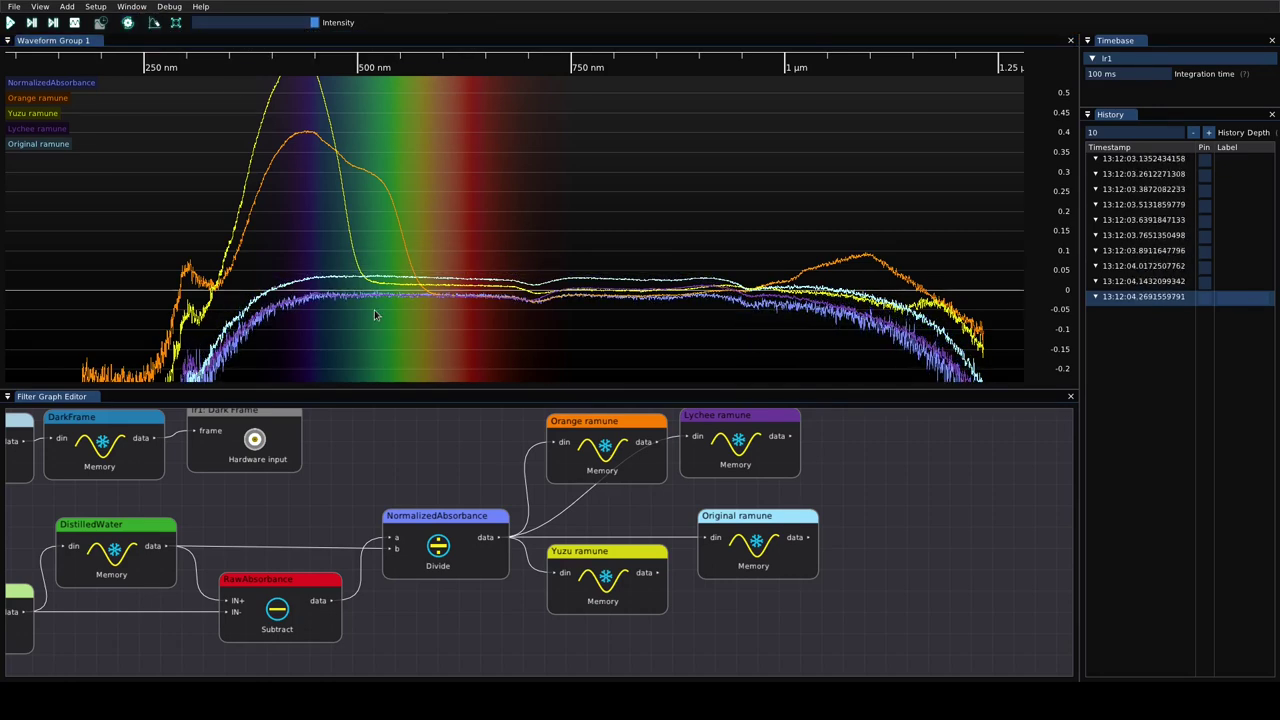
scroll(339, 313, "up", 4)
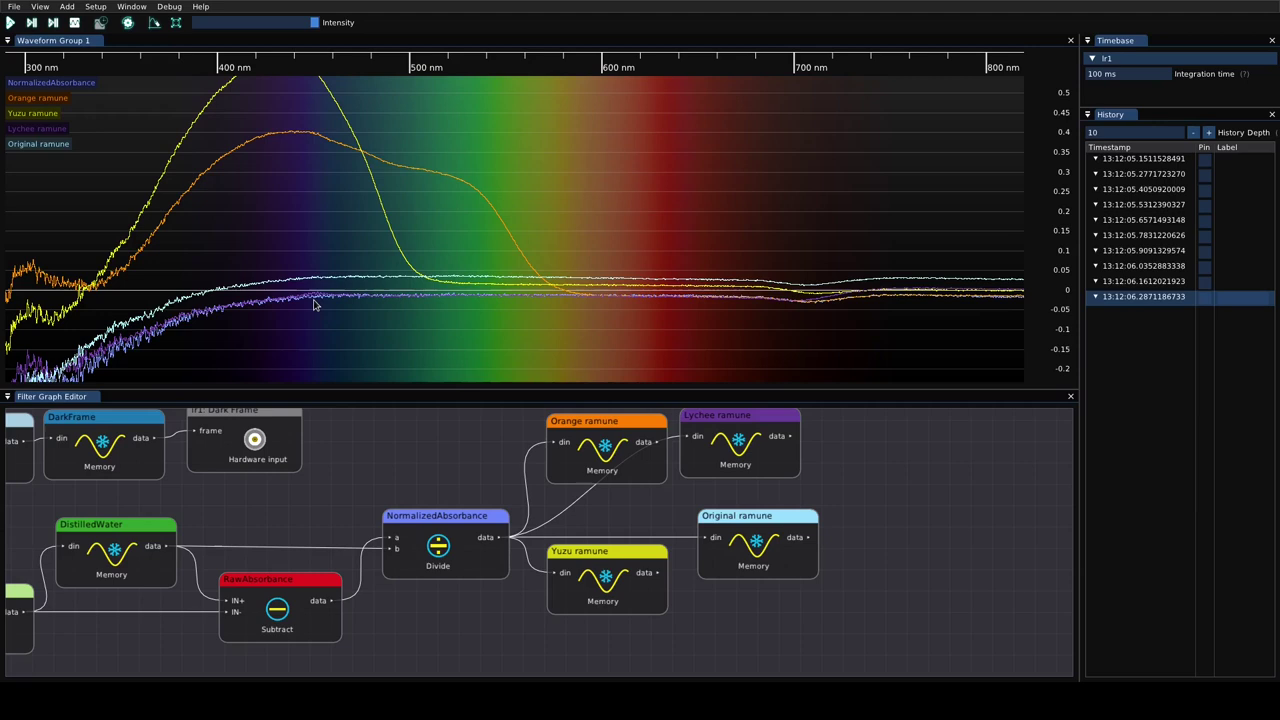
scroll(318, 295, "up", 2)
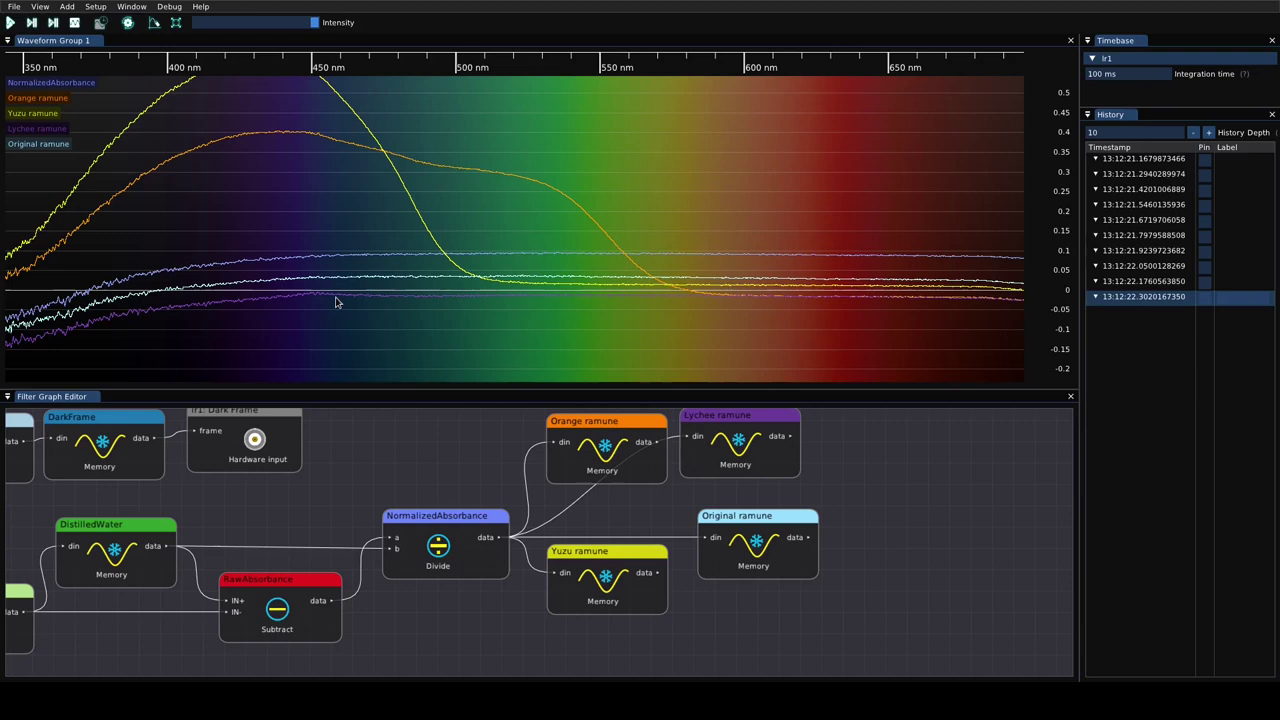
Step: Clear the accumulated sweeps again and update the Original ramune memory with the new absorbance trace
left_click(154, 23)
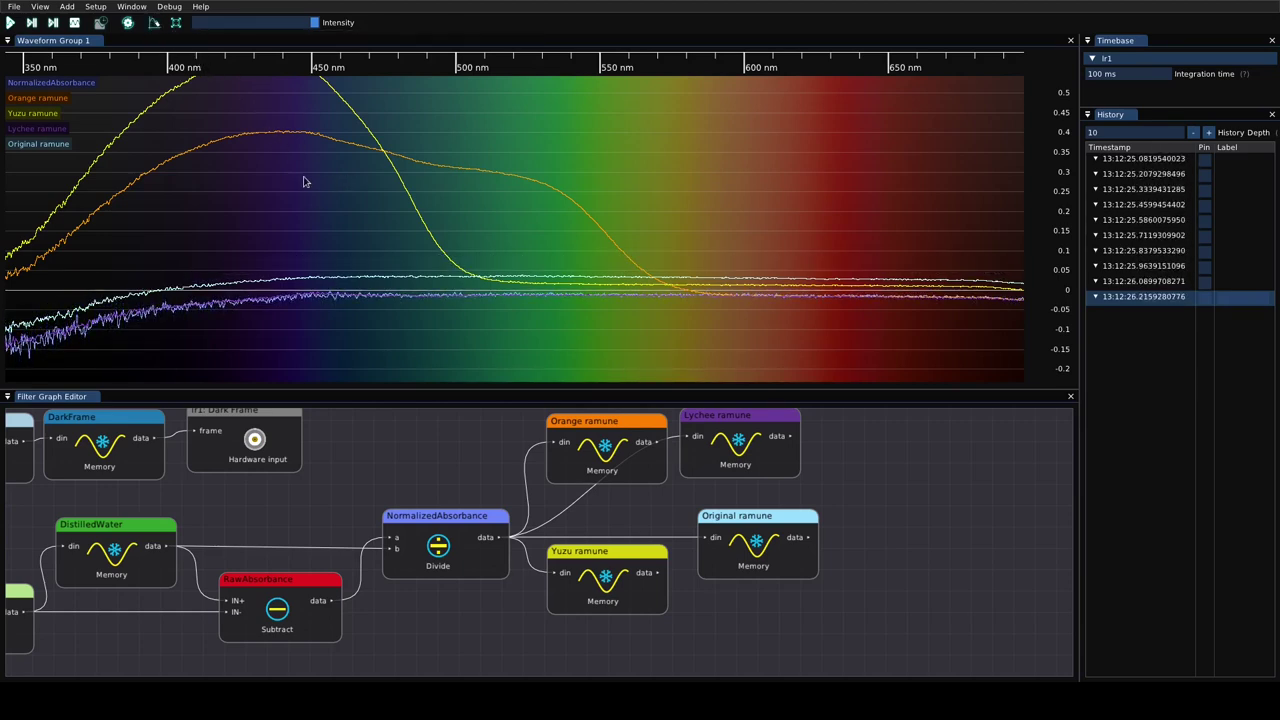
scroll(241, 178, "down", 5)
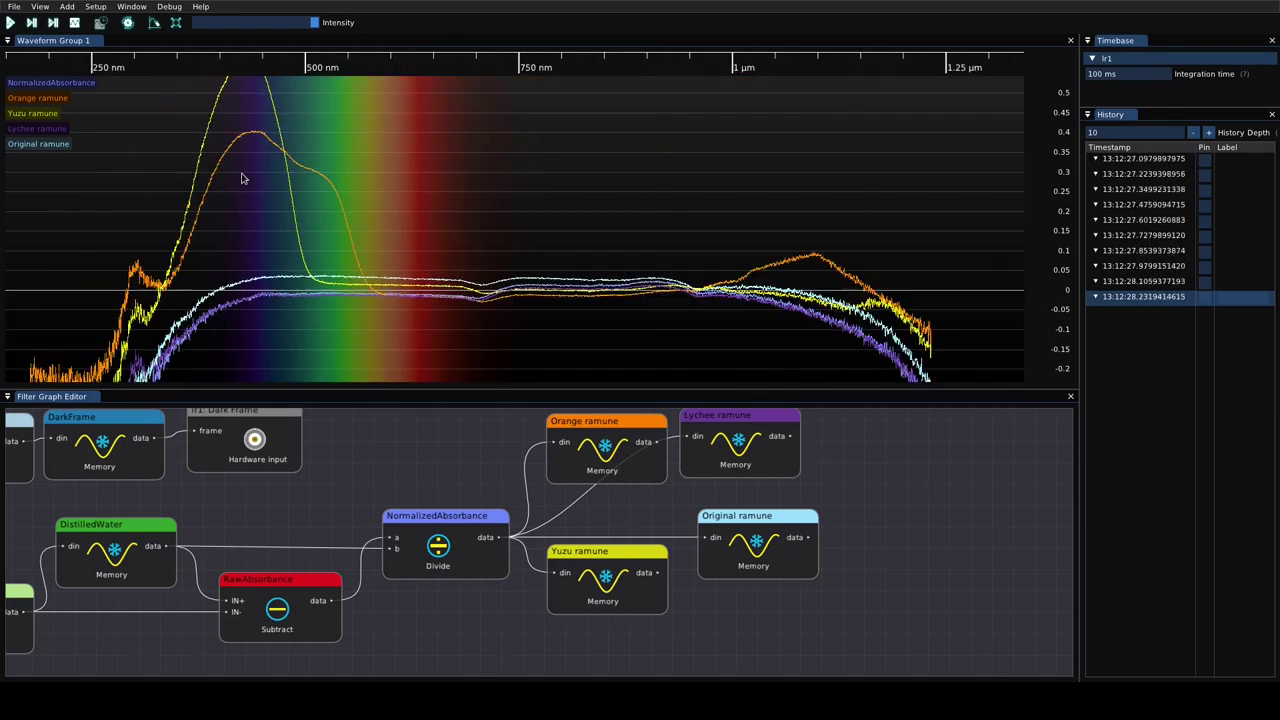
scroll(523, 254, "up", 2)
right_click(727, 540)
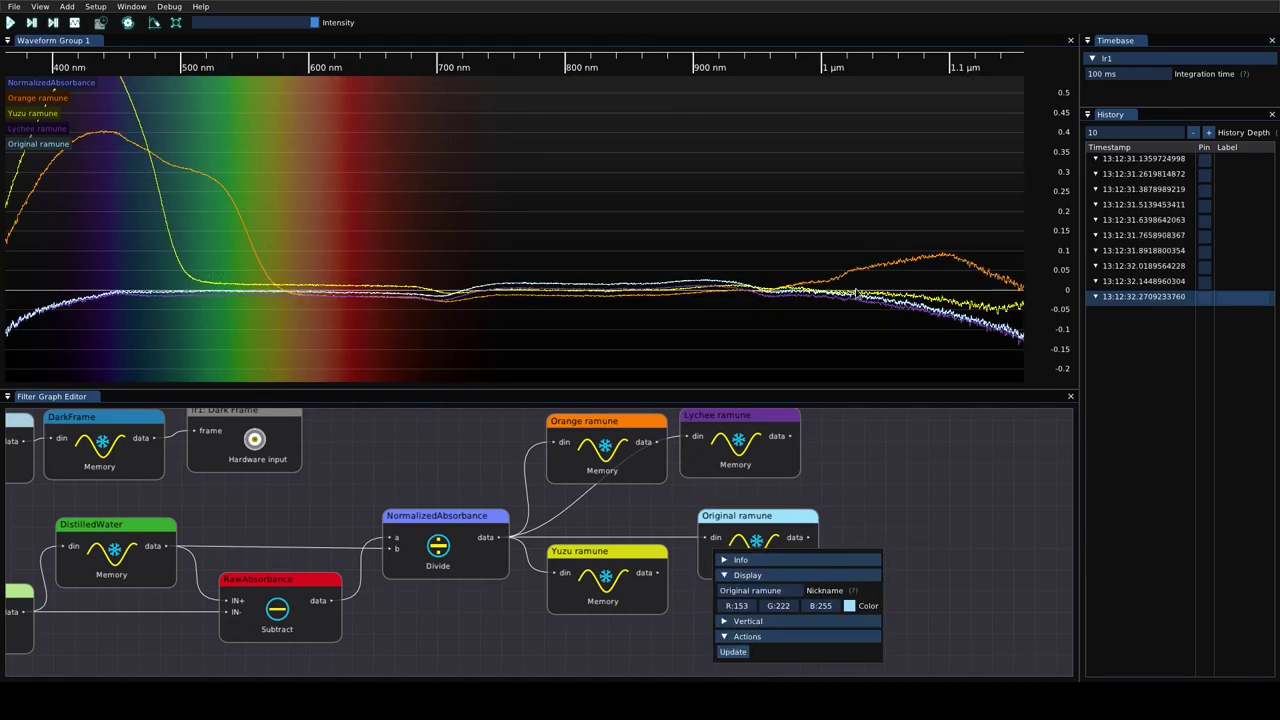
left_click(1058, 287)
Step: Examine the Original ramune and Lychee ramune traces near zero absorbance between about 450 and 650 nm
scroll(132, 243, "up", 4)
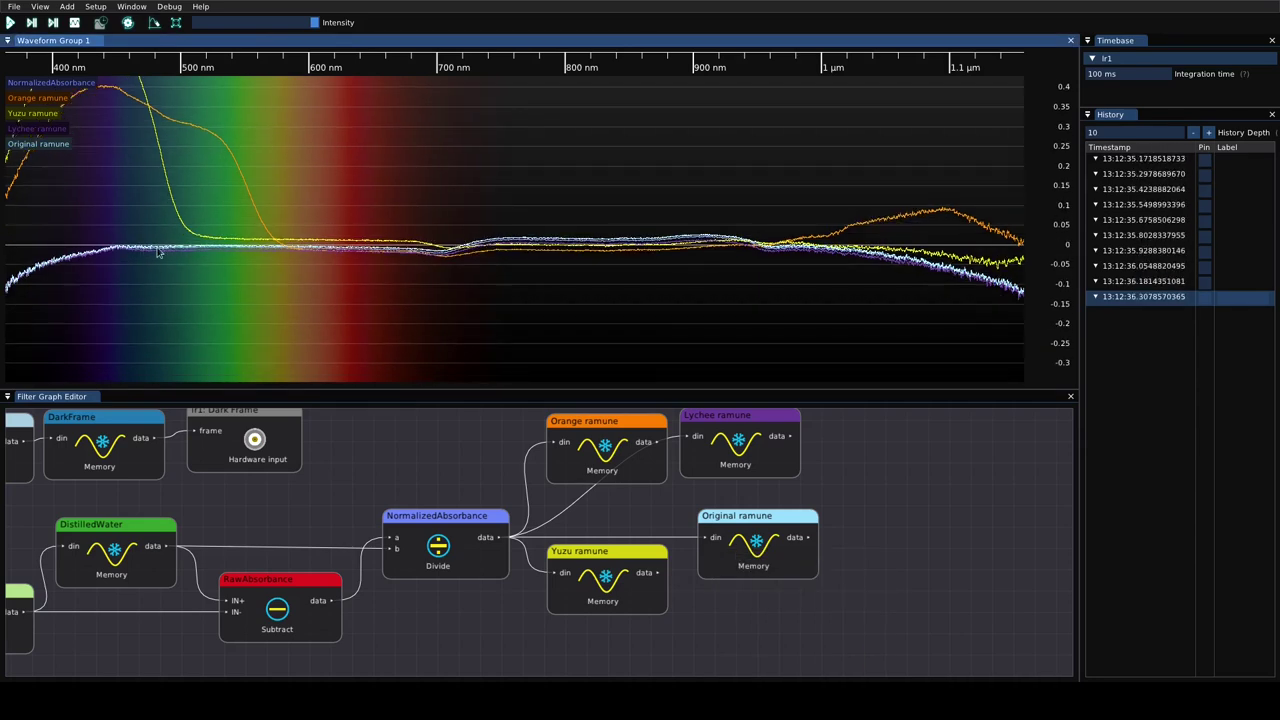
scroll(132, 243, "up", 2)
scroll(1066, 253, "up", 1)
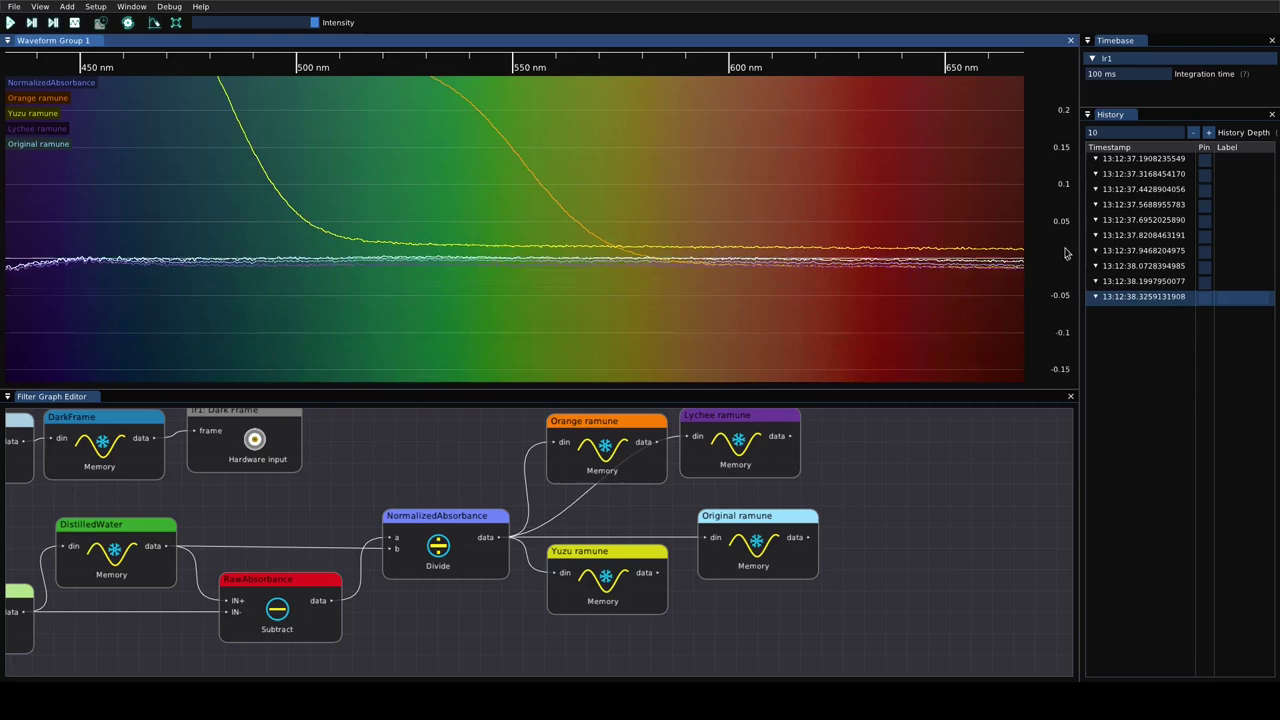
scroll(545, 240, "down", 5)
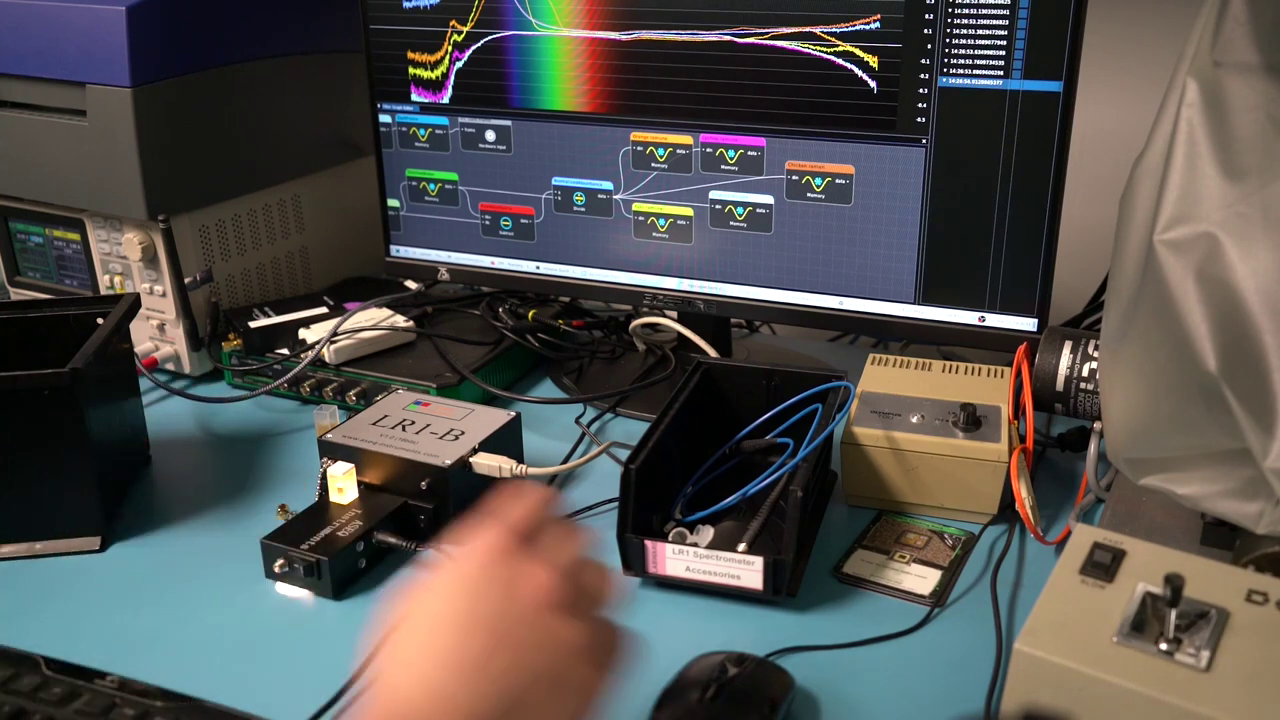
left_click(815, 185)
left_click(822, 246)
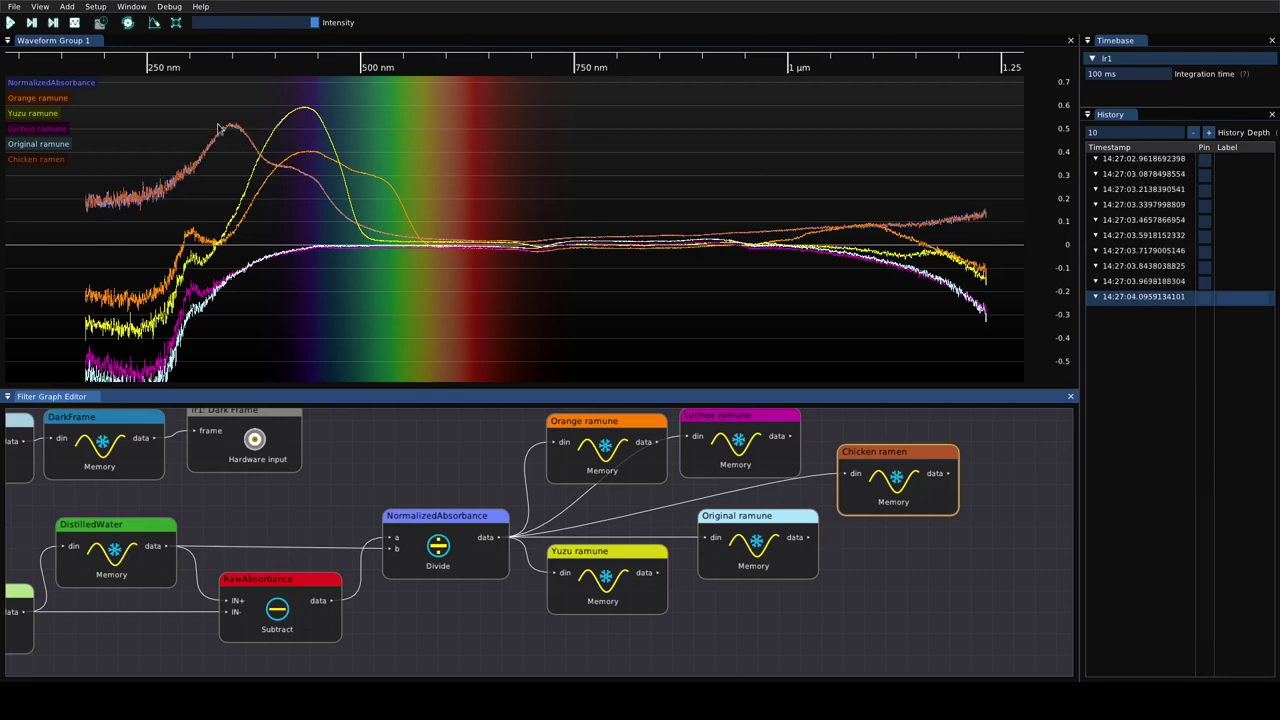
Step: Read the Chicken ramen absorbance peak with a single X-axis cursor at about 348.5 nm, and remove the cursor
right_click(228, 140)
mouse_move(300, 141)
left_click(363, 151)
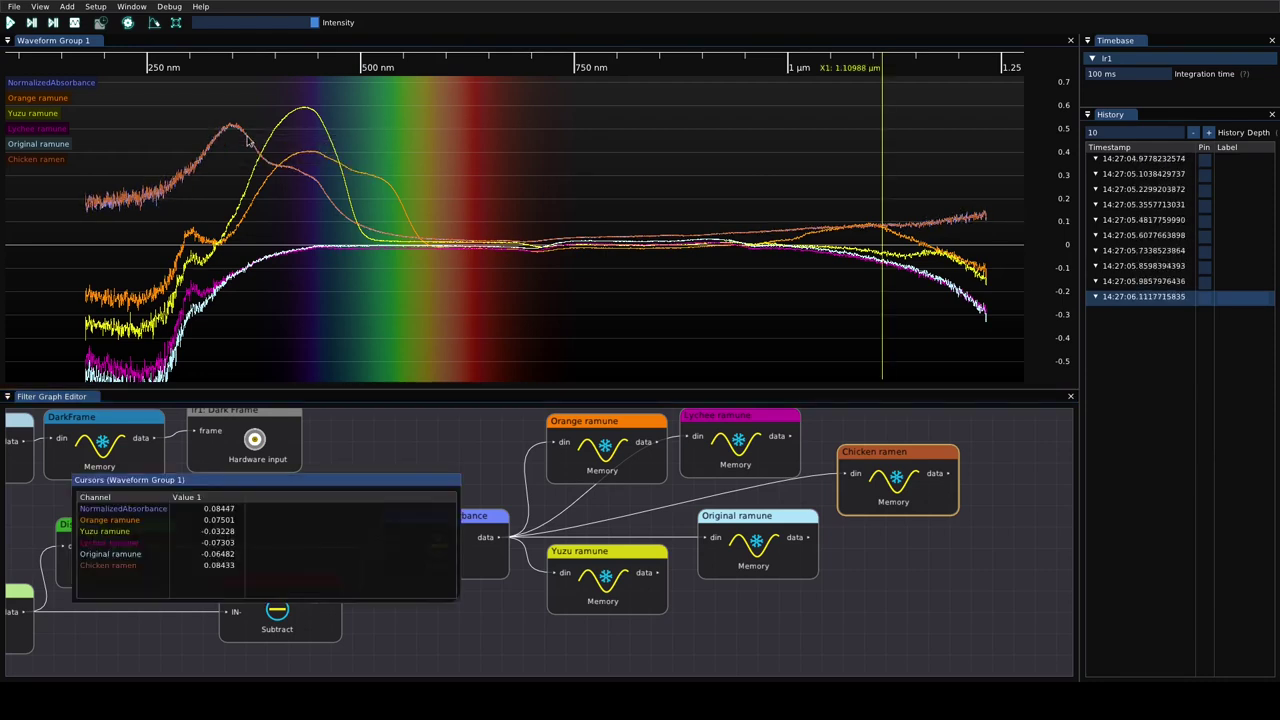
left_click_drag(229, 140, 232, 142)
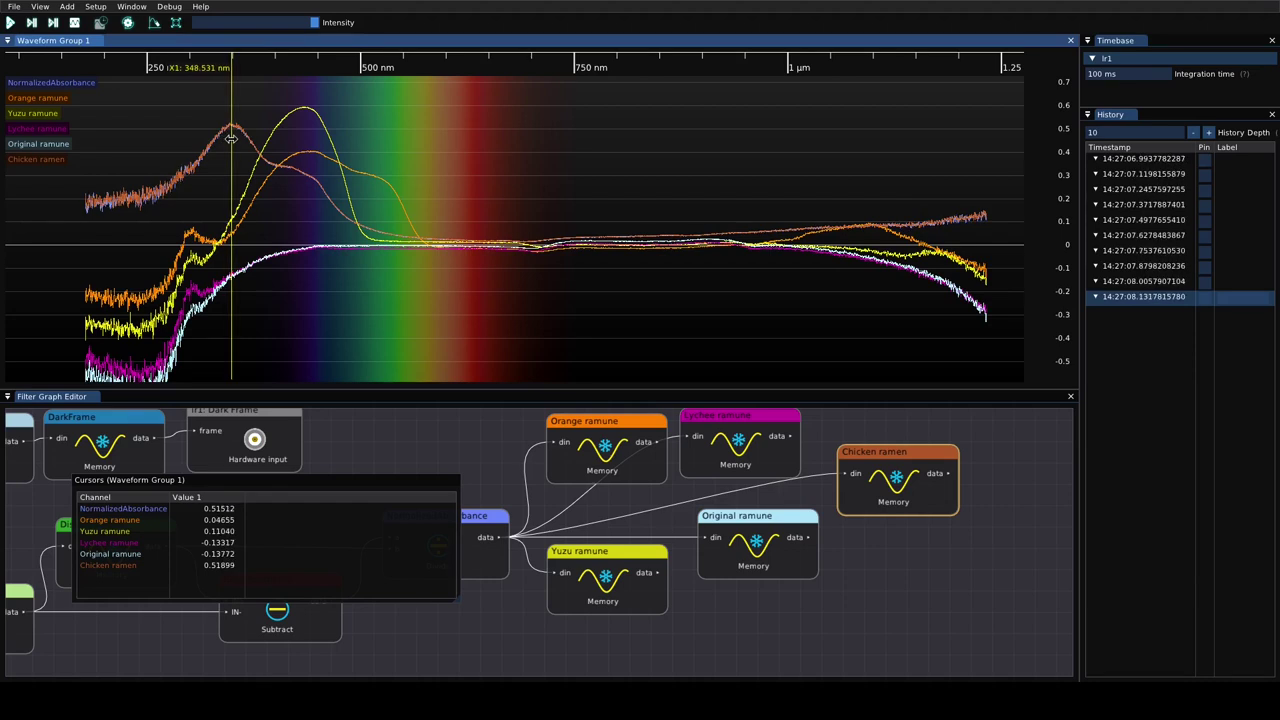
right_click(267, 148)
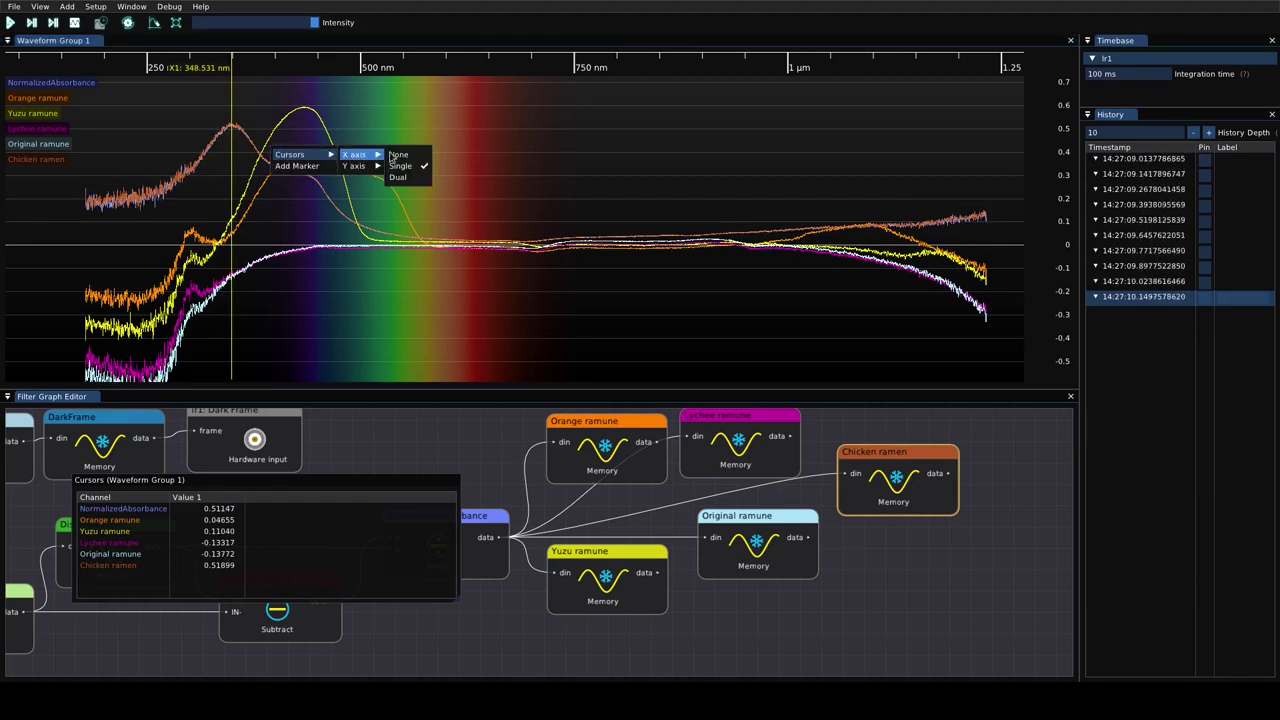
left_click(390, 157)
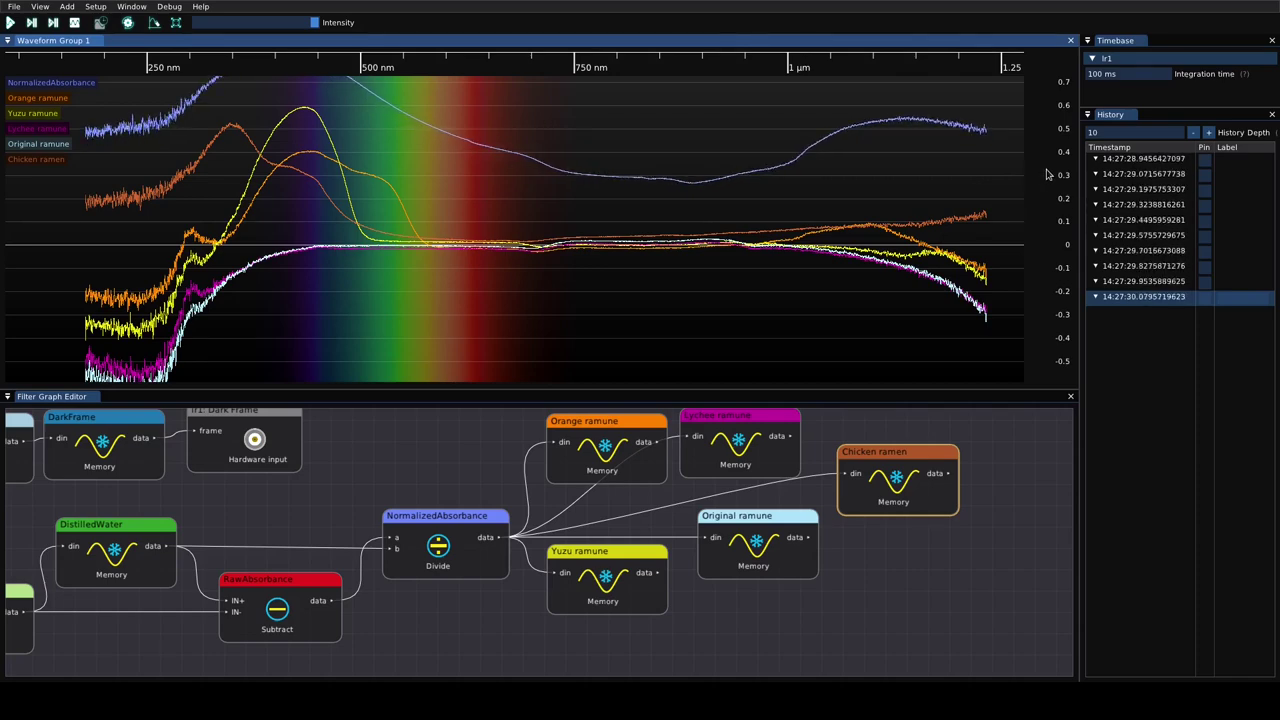
Step: Extend the absorbance plot's vertical range to reach up to about 0.95
left_click_drag(1047, 175, 1046, 213)
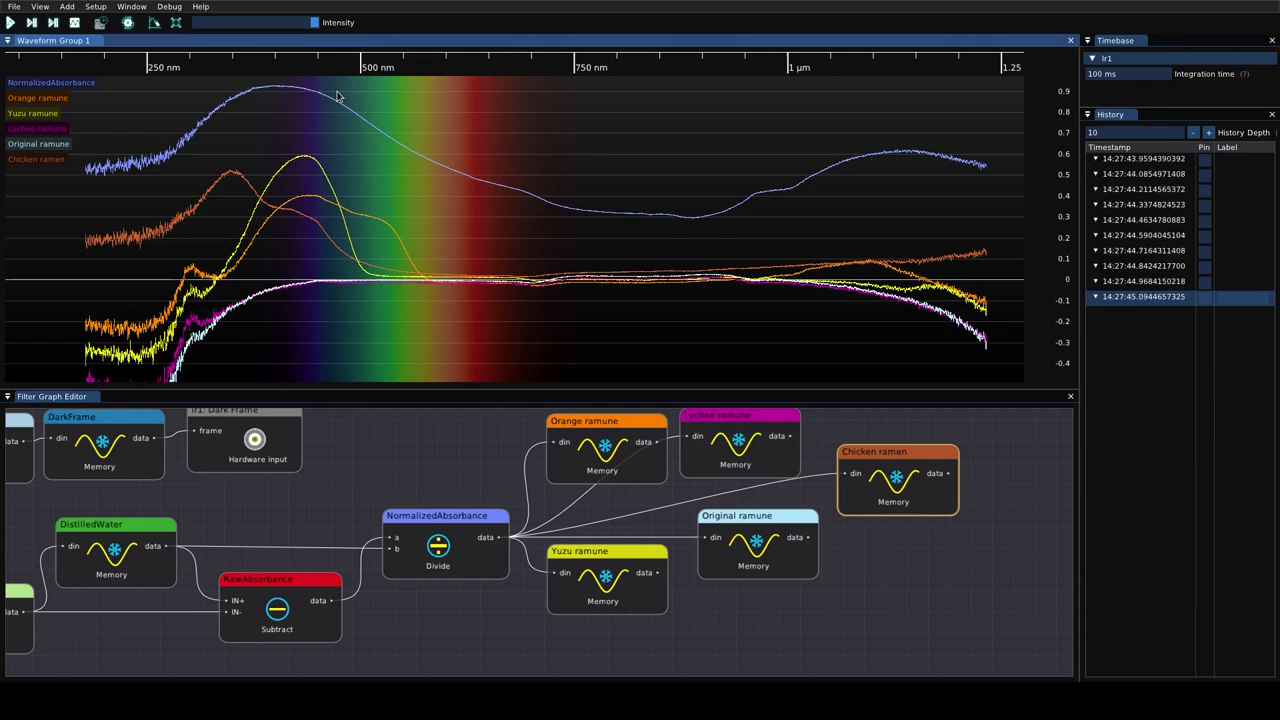
right_click(86, 90)
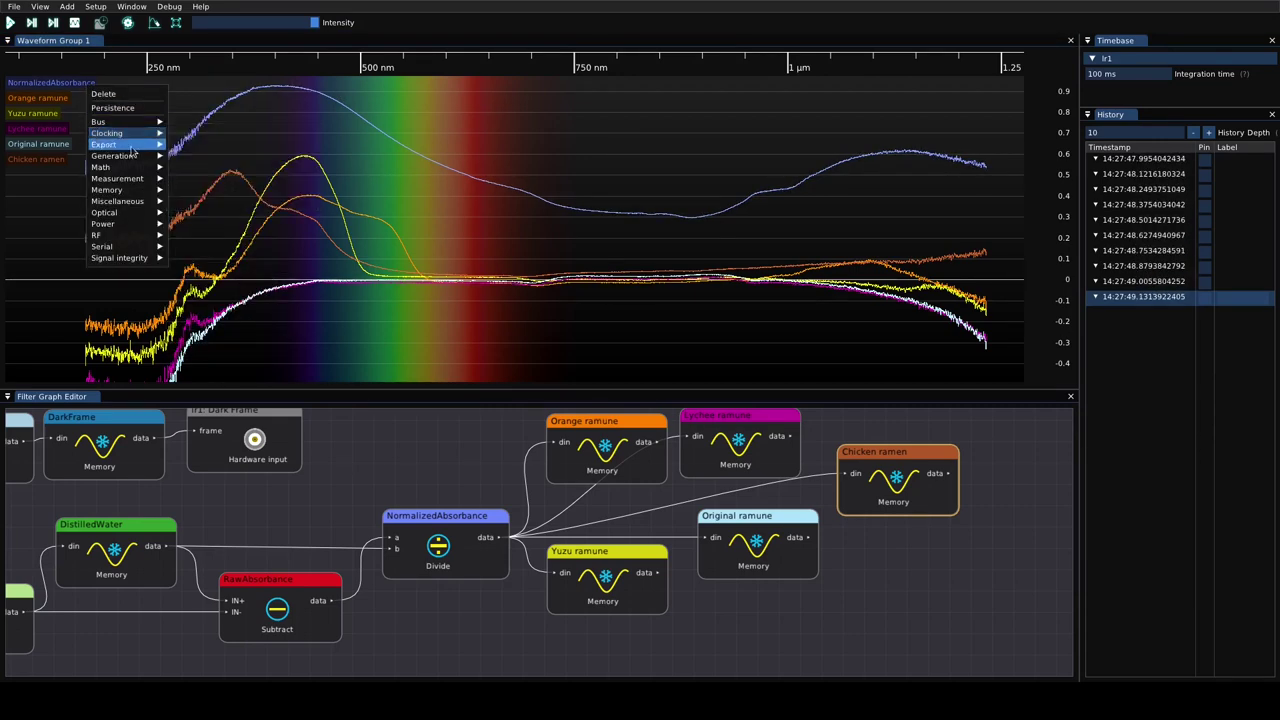
mouse_move(125, 169)
left_click(557, 209)
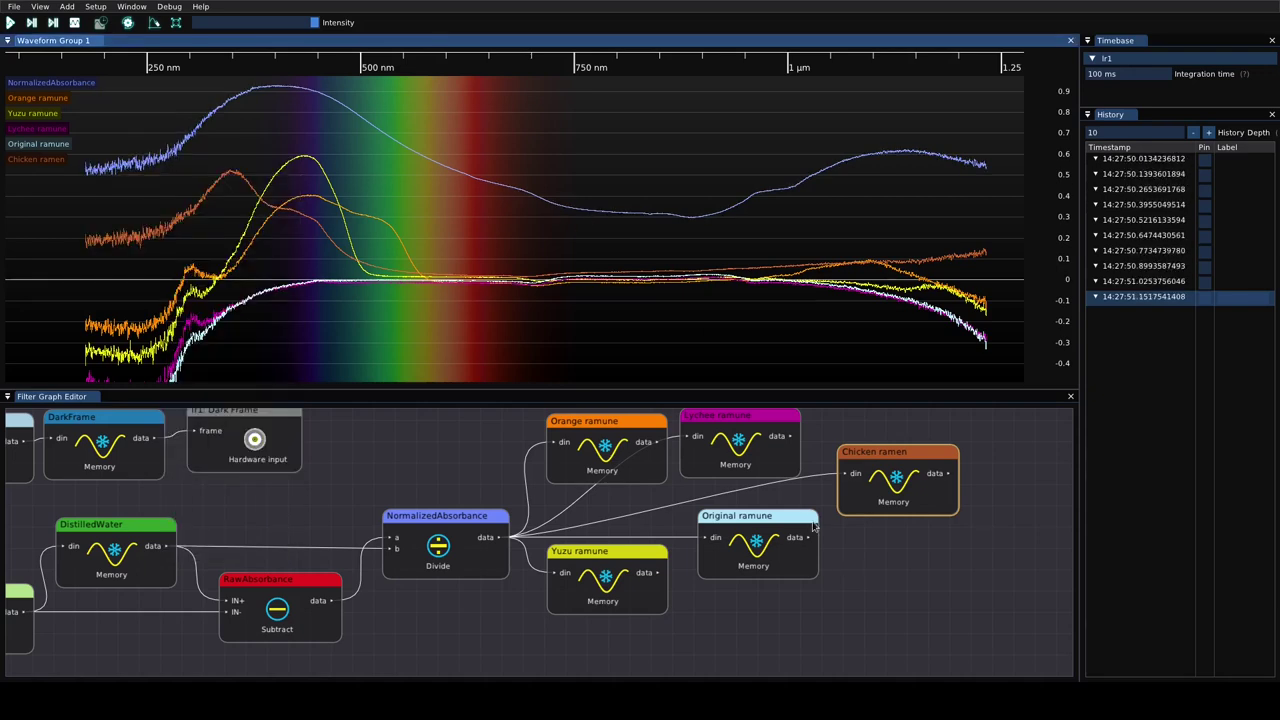
Step: Capture the NormalizedAbsorbance output in another Memory filter and arrange the node below Chicken ramen
right_click(773, 530)
mouse_move(810, 591)
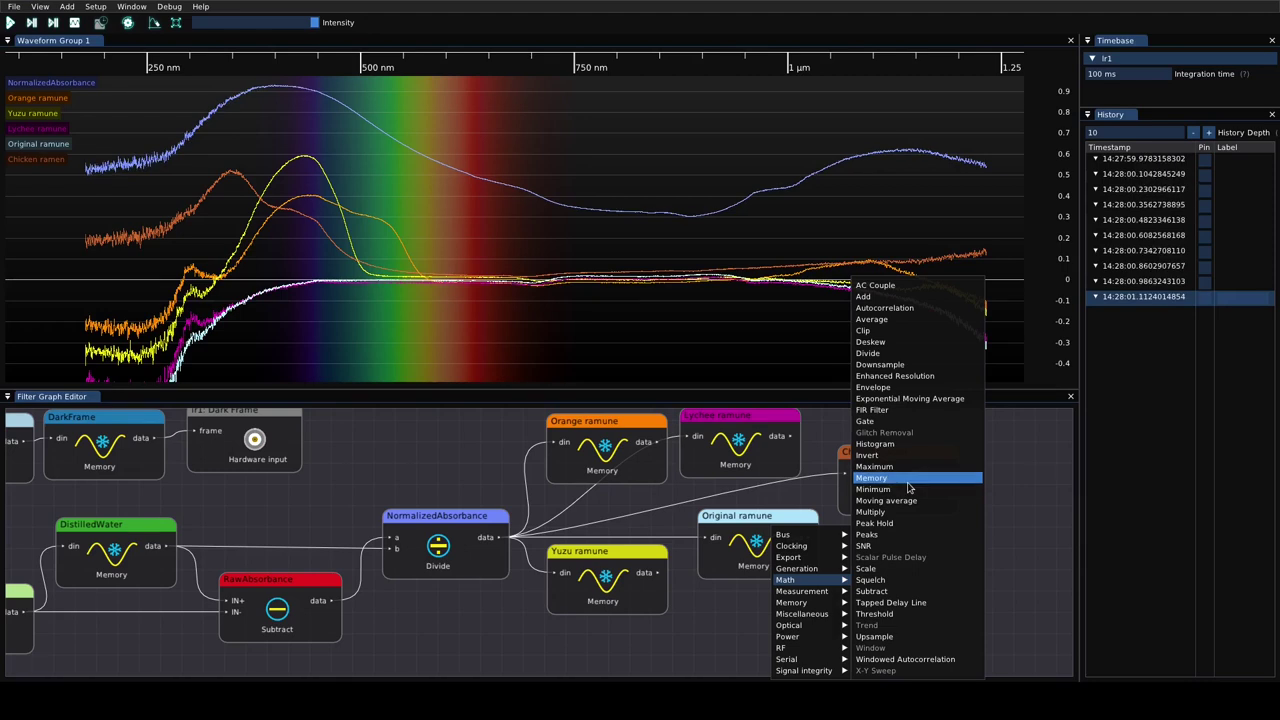
left_click(912, 478)
left_click_drag(968, 513, 909, 557)
left_click_drag(836, 455, 877, 469)
Step: Nickname the new Memory node Beef ramen and change its colour to pure red (#FF0000)
right_click(953, 562)
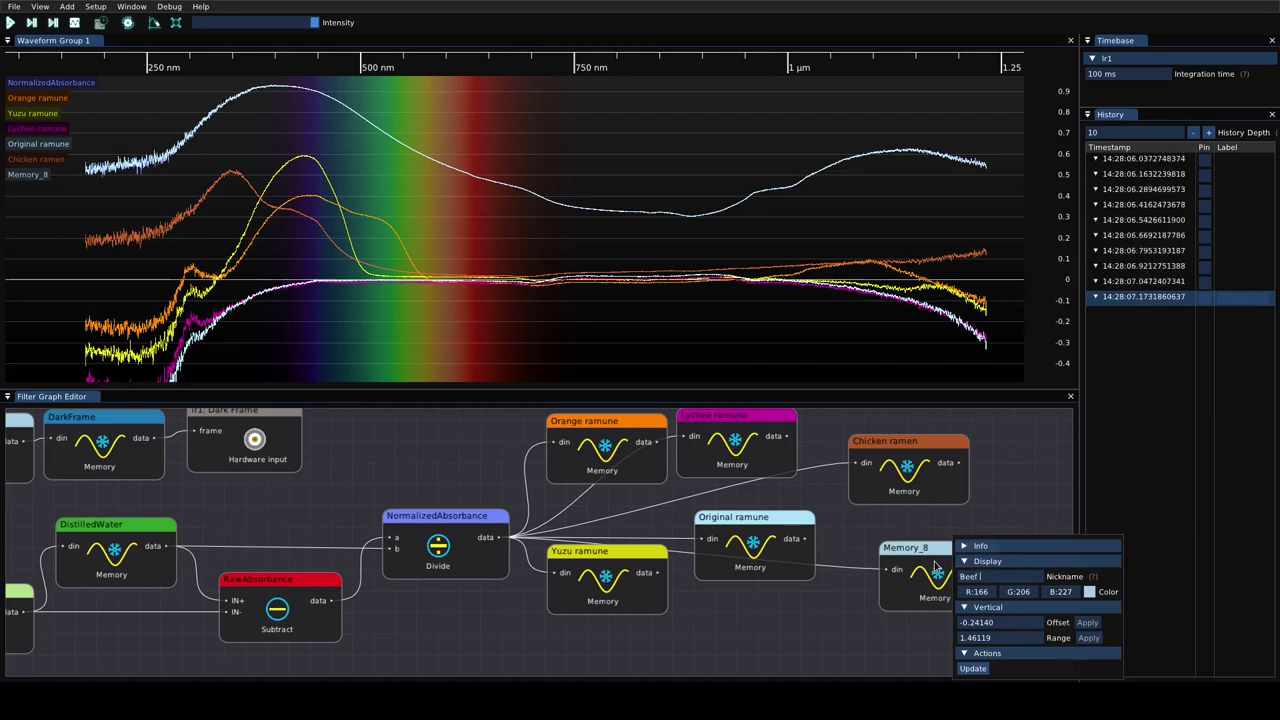
left_click(997, 493)
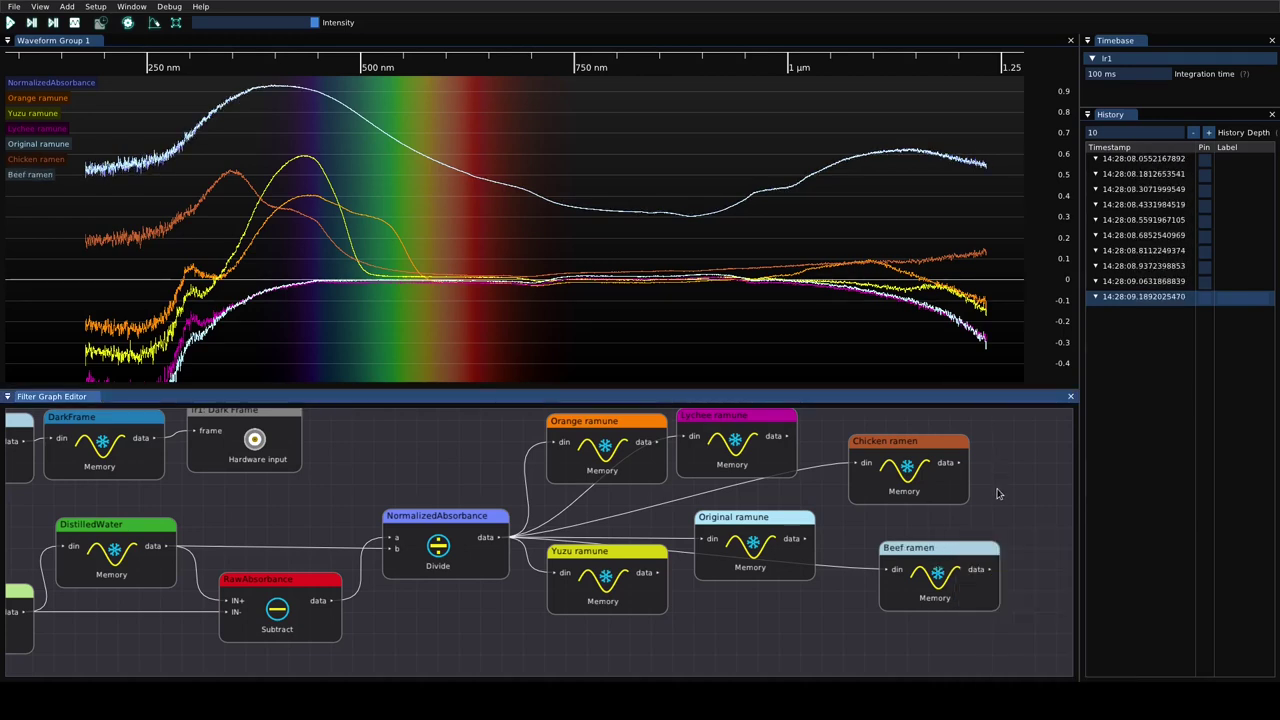
right_click(950, 562)
left_click(1087, 591)
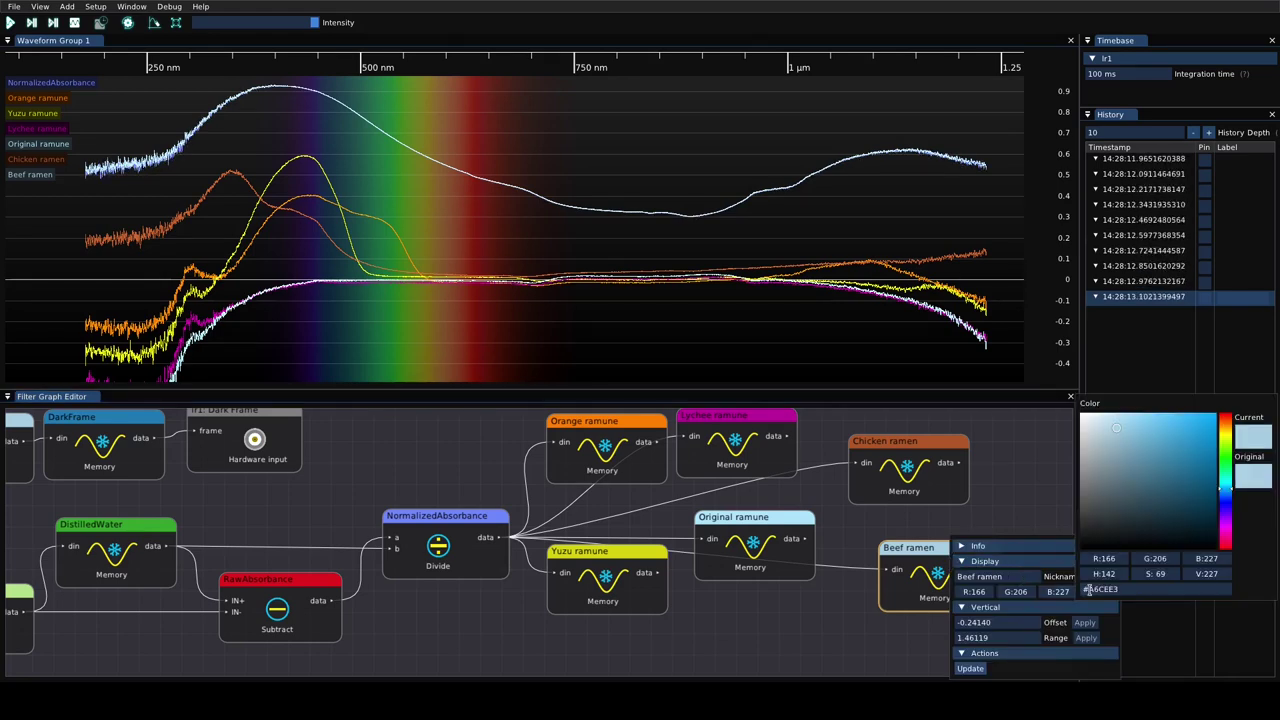
left_click_drag(1225, 442, 1229, 400)
left_click(1216, 412)
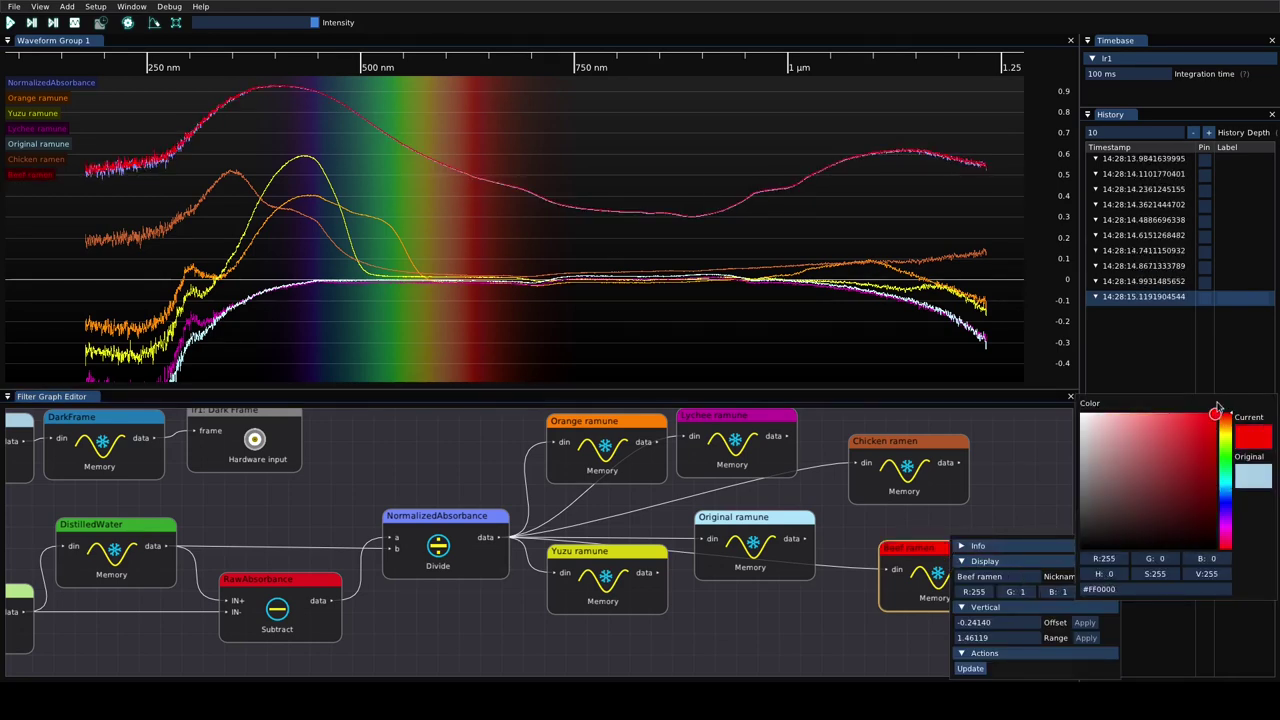